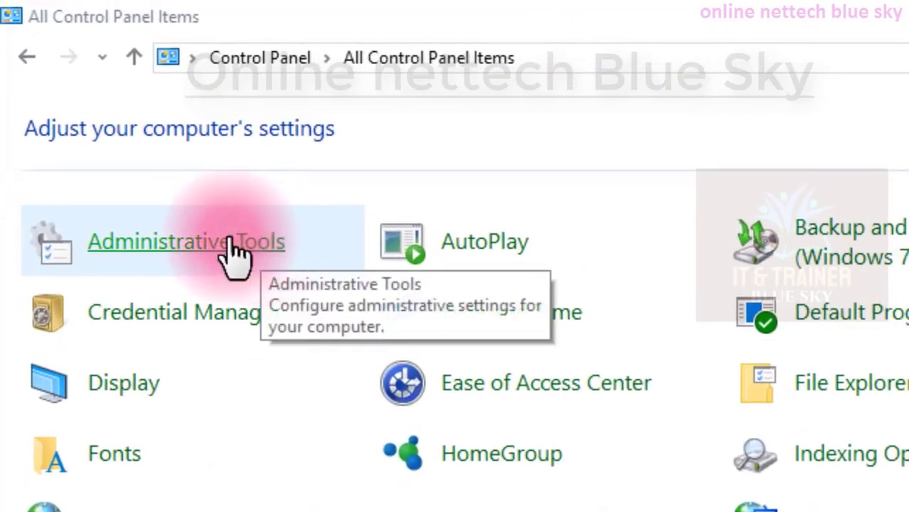
- View the Administrative Tools and AutoPlay pages of Control Panel, returning to the full item list after each
click(234, 250)
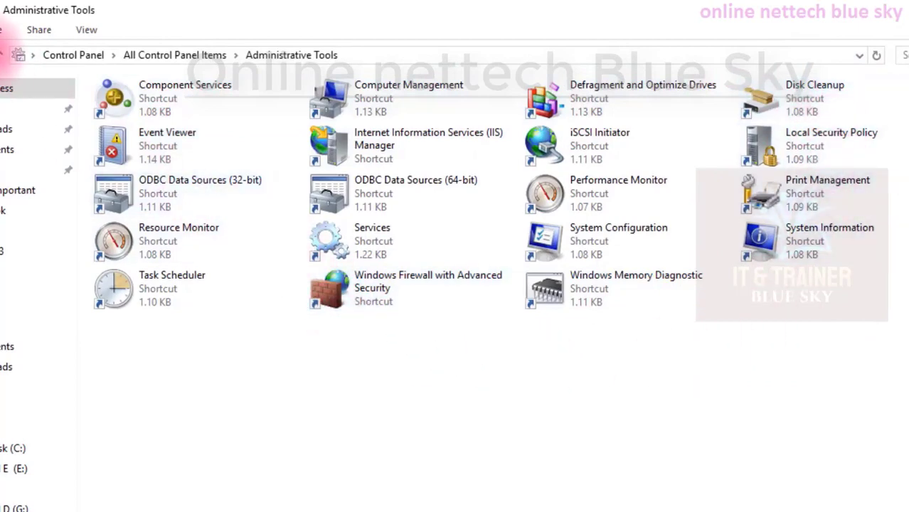
click(2, 64)
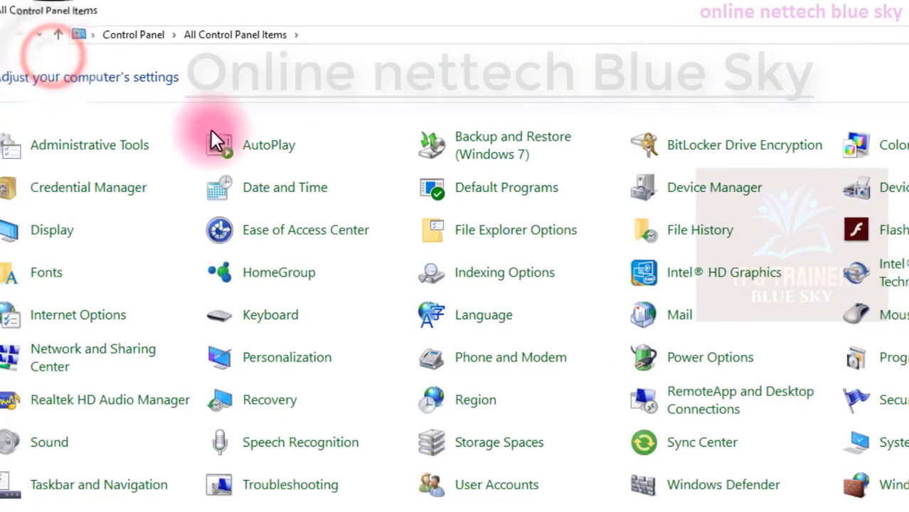
click(300, 152)
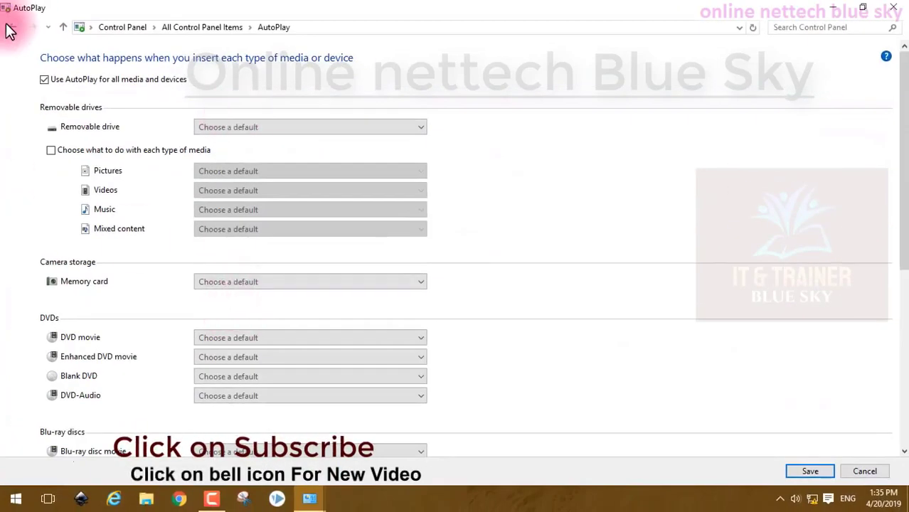
click(10, 27)
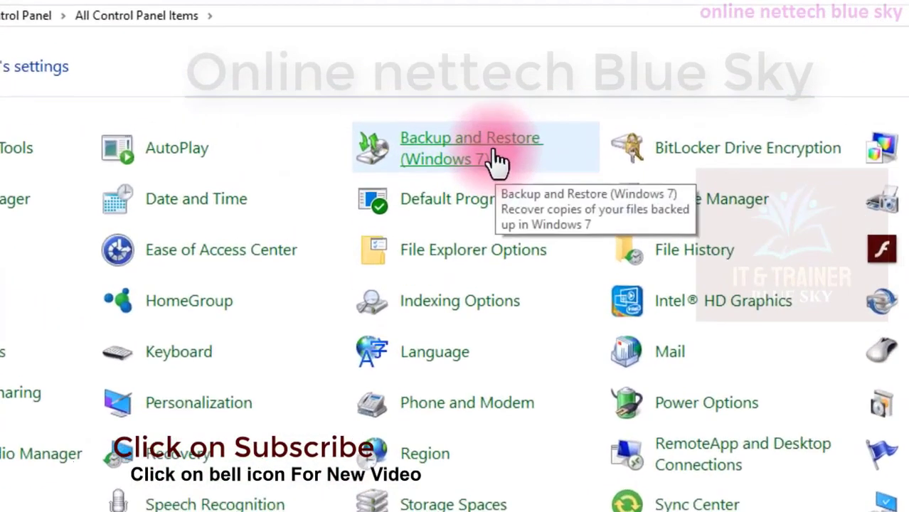
- View the Backup and Restore (Windows 7) and BitLocker Drive Encryption pages, returning to All Control Panel Items after each
click(498, 160)
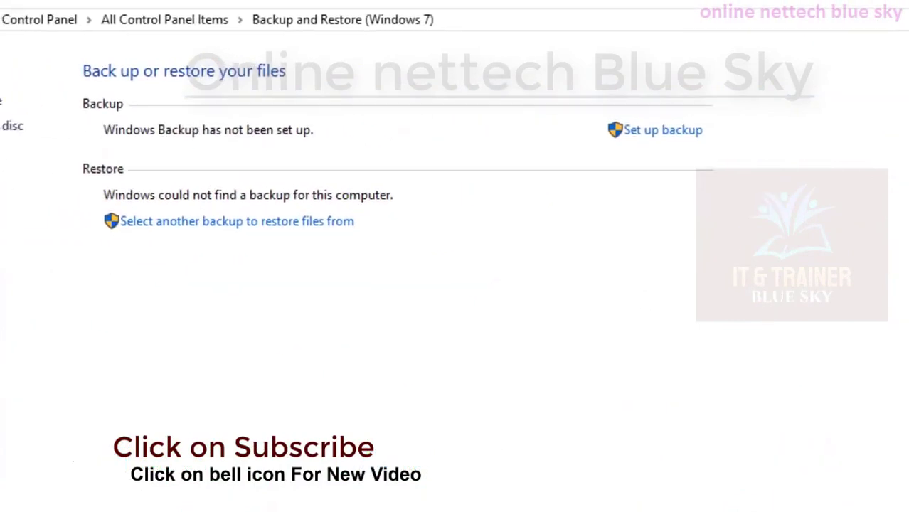
click(99, 39)
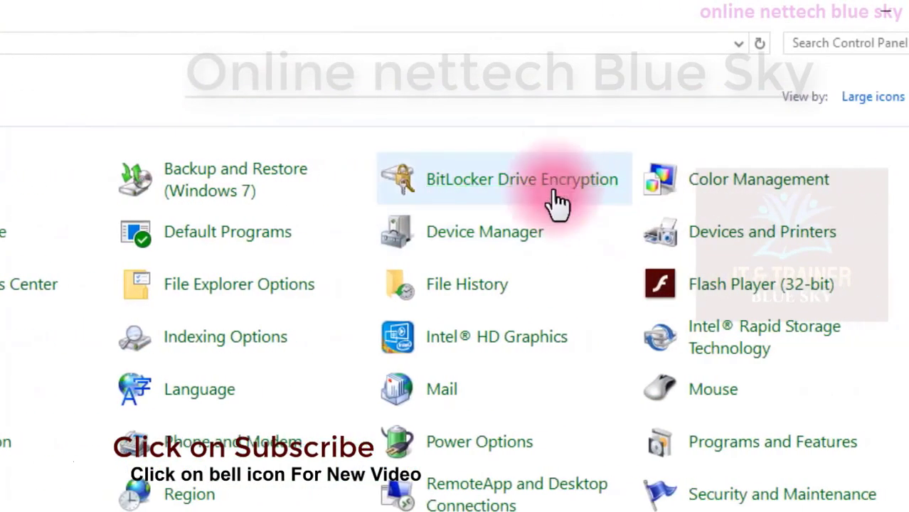
click(557, 203)
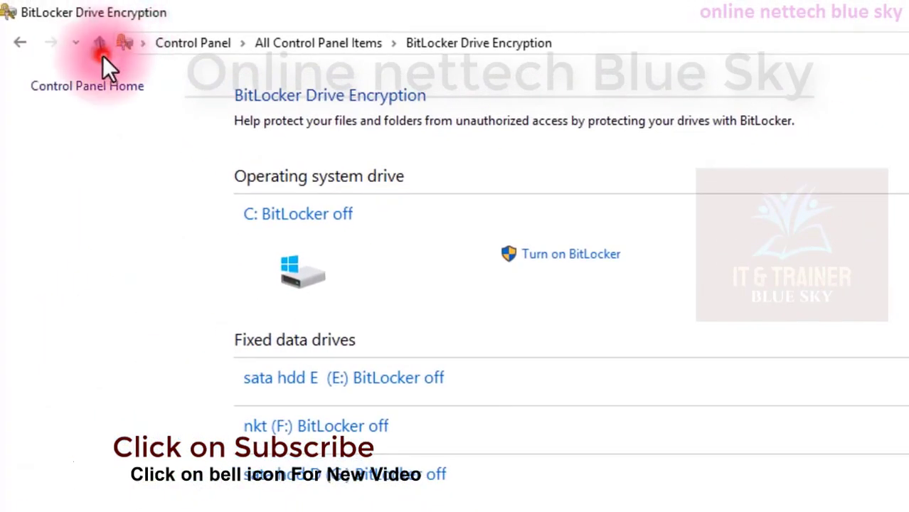
click(100, 44)
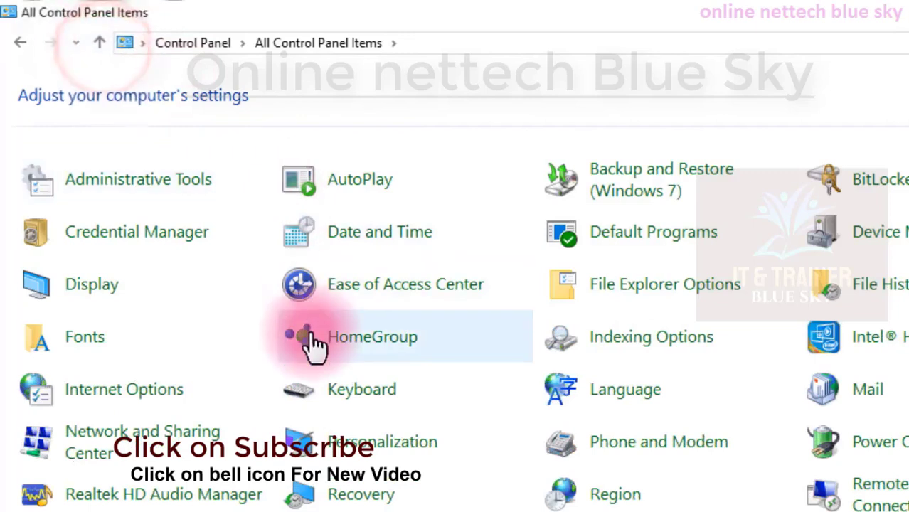
- View Credential Manager, then open the Sound settings from All Control Panel Items and move the dialog aside
click(112, 242)
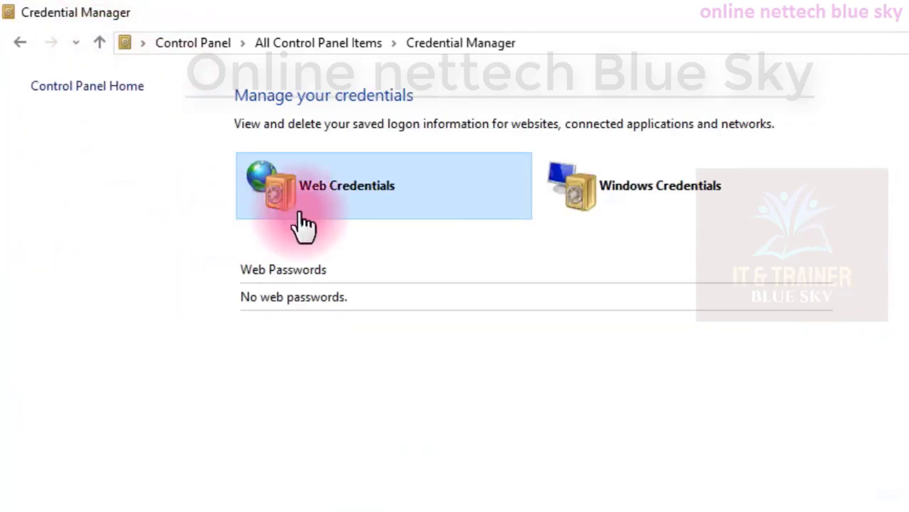
click(94, 39)
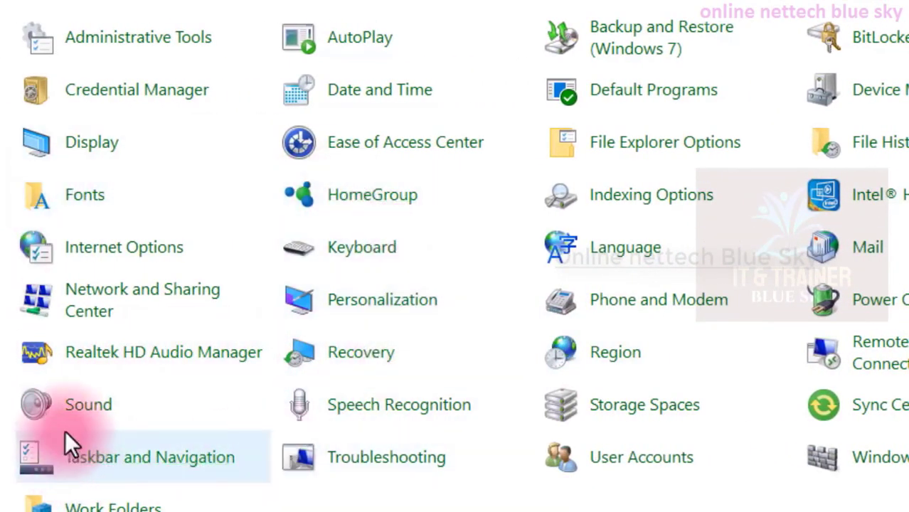
click(99, 398)
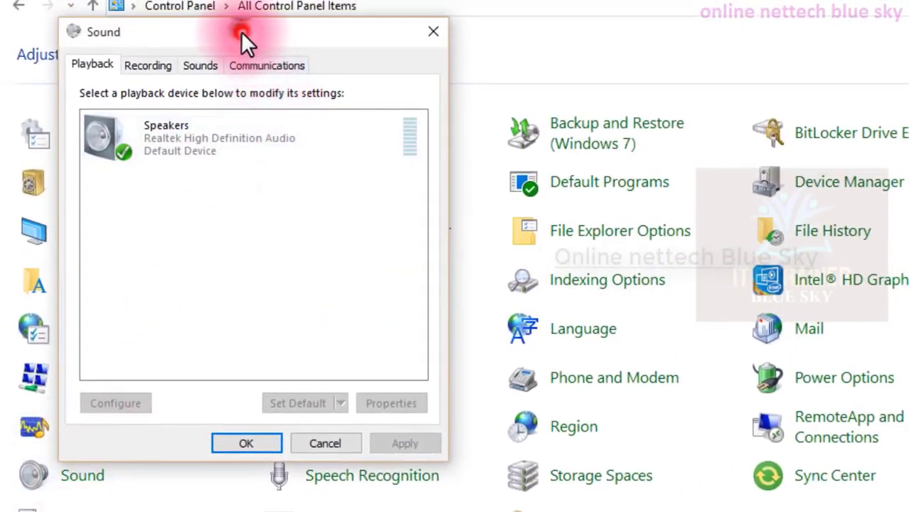
drag(241, 32, 407, 23)
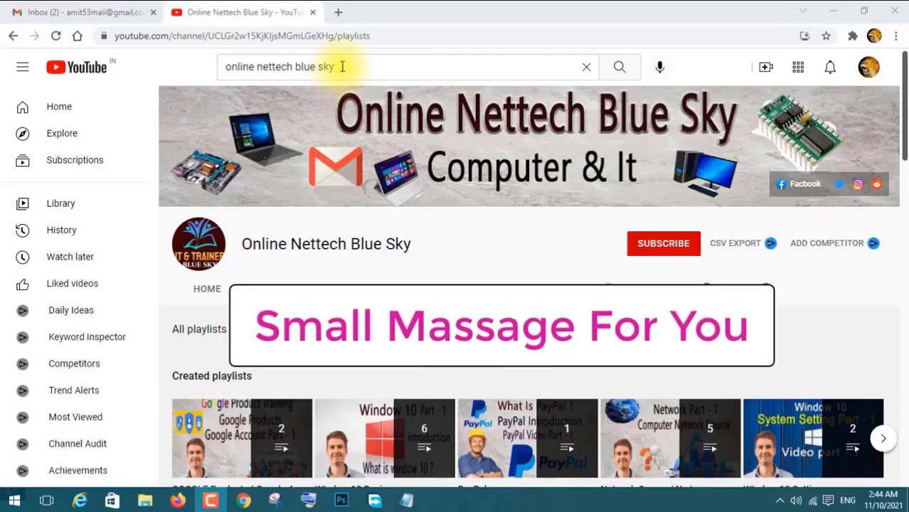
- Switch to YouTube in the browser and search for "online nettech blue sky"
drag(341, 66, 276, 66)
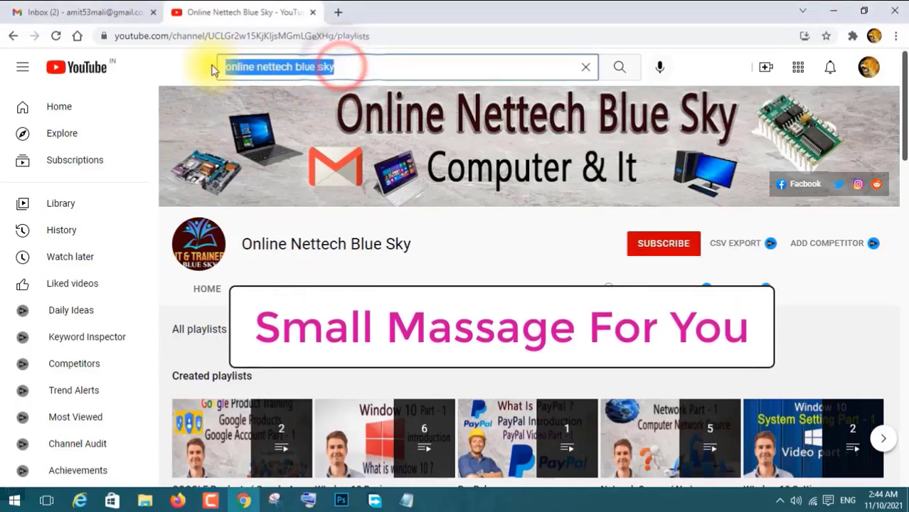
click(260, 67)
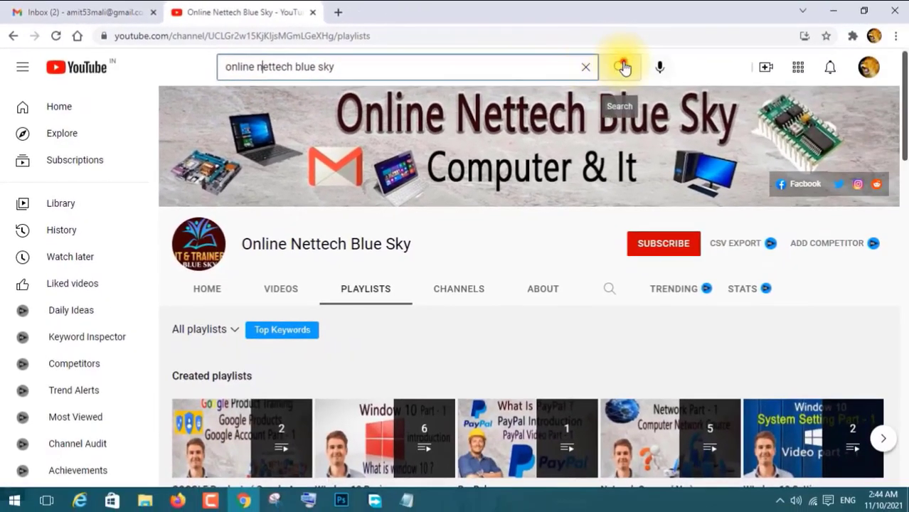
click(624, 68)
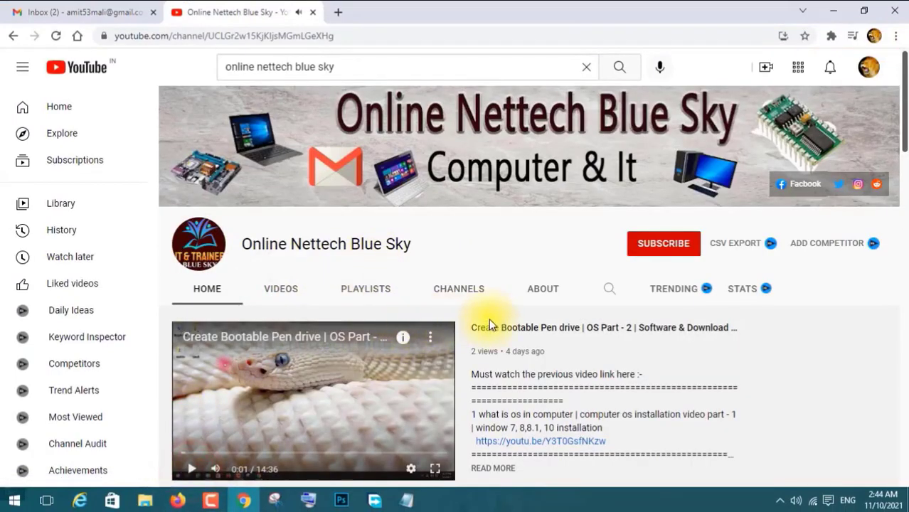
- Open the Online Nettech Blue Sky channel's playlists and browse the course sections for the Control Panel playlist
scroll(422, 283, down, 1)
scroll(256, 169, up, 1)
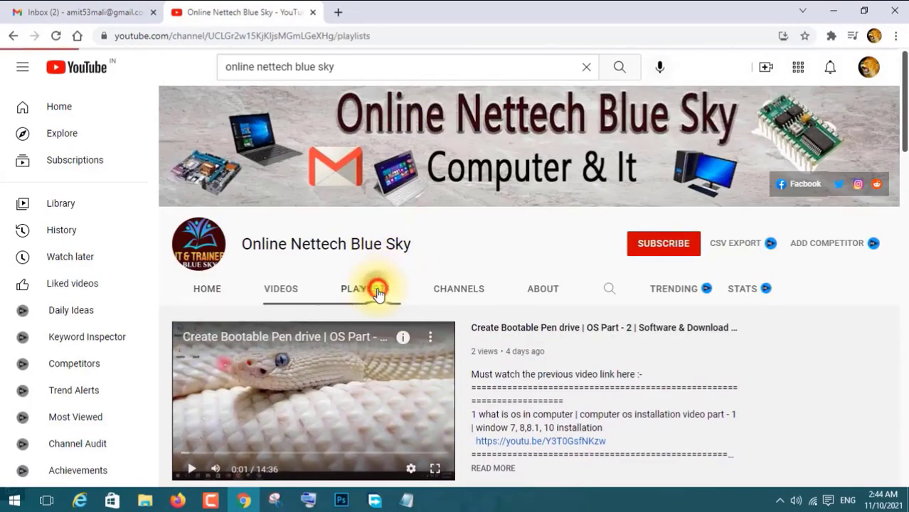
scroll(365, 304, down, 1)
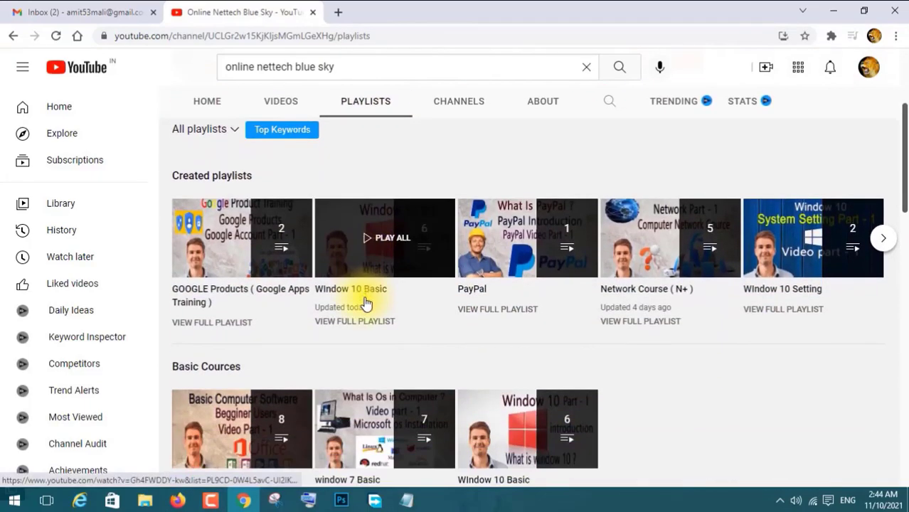
scroll(524, 349, down, 7)
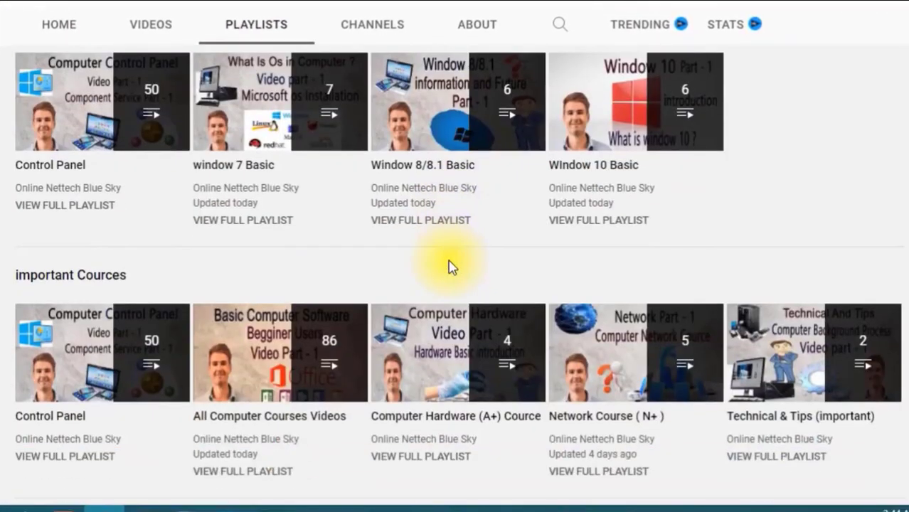
scroll(436, 260, down, 5)
scroll(432, 260, down, 5)
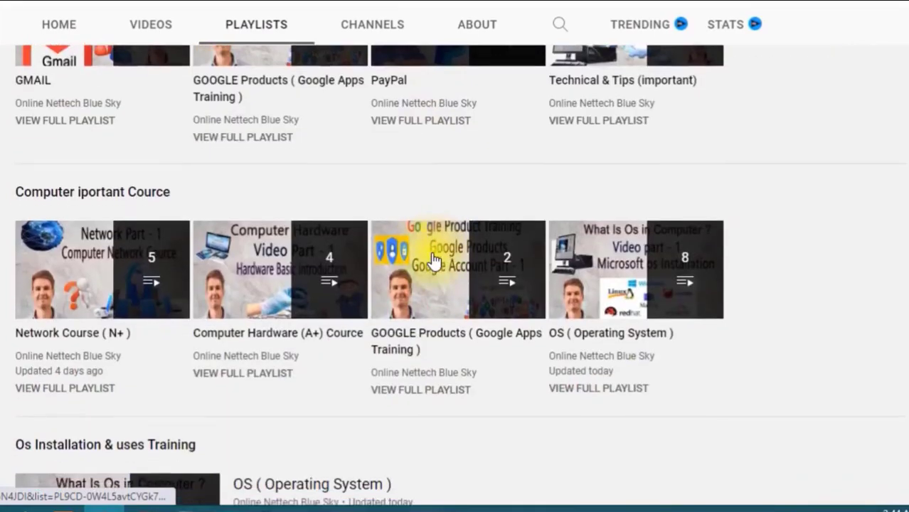
scroll(432, 259, up, 1)
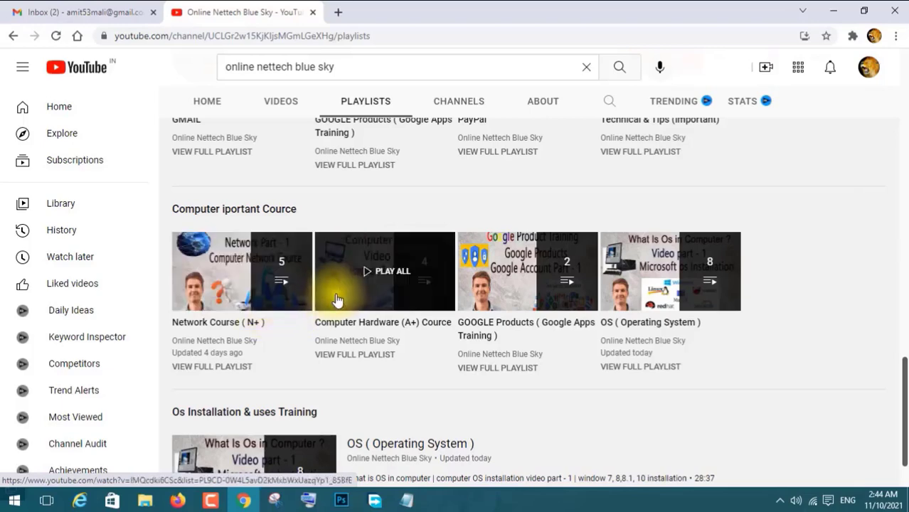
scroll(415, 401, up, 6)
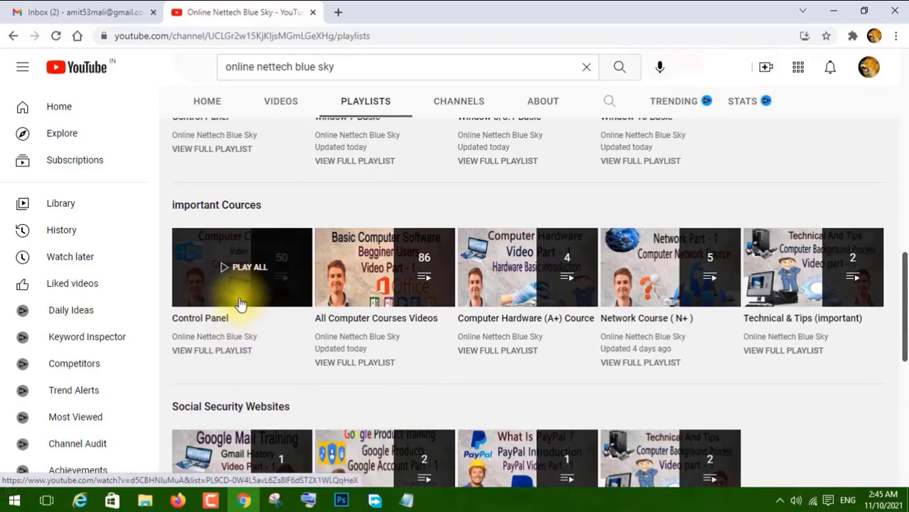
- Open the Control Panel playlist with its first video paused and look through the playlist's videos
click(239, 274)
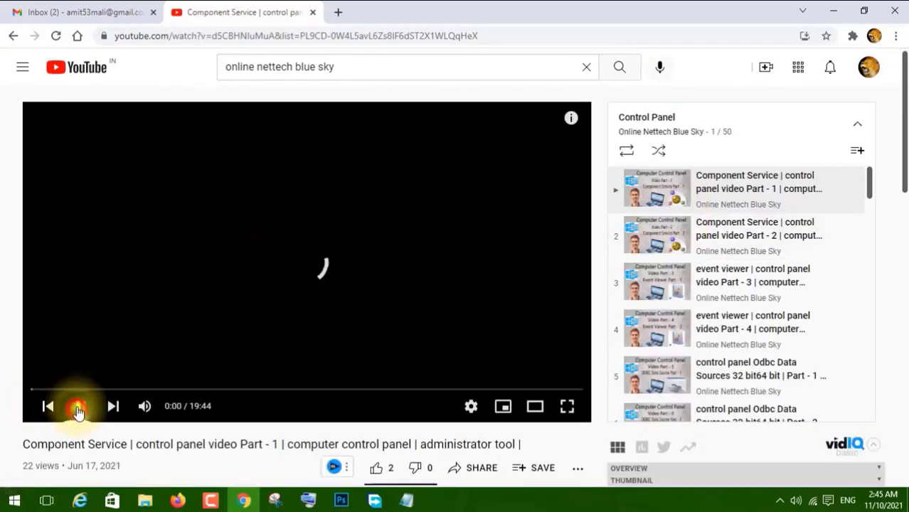
click(79, 405)
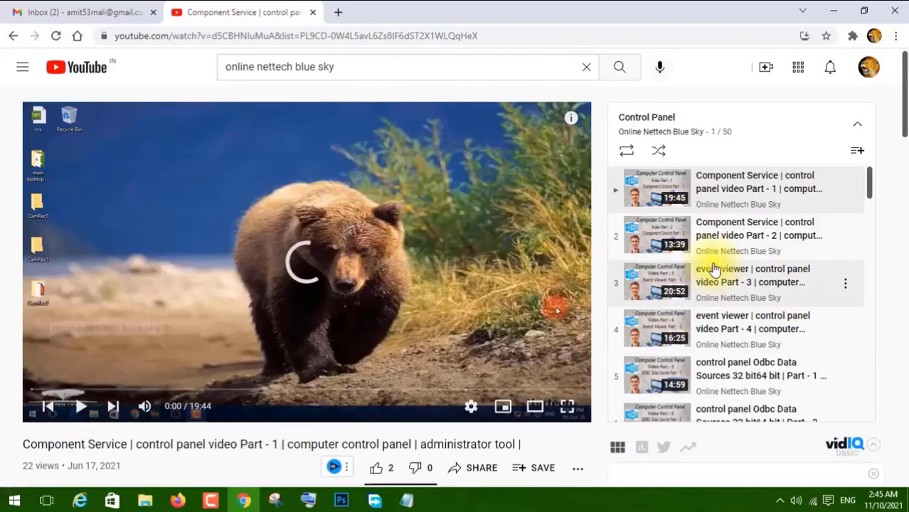
scroll(710, 264, down, 9)
scroll(684, 270, down, 10)
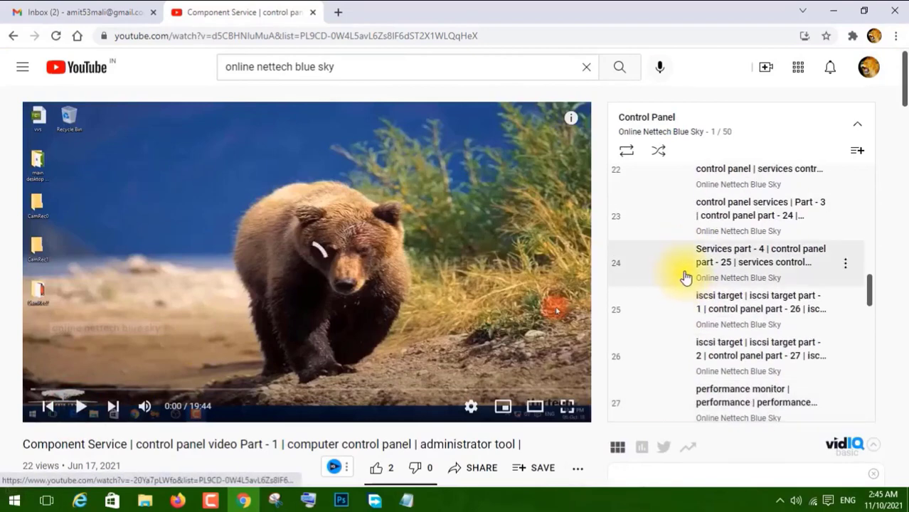
scroll(684, 282, down, 9)
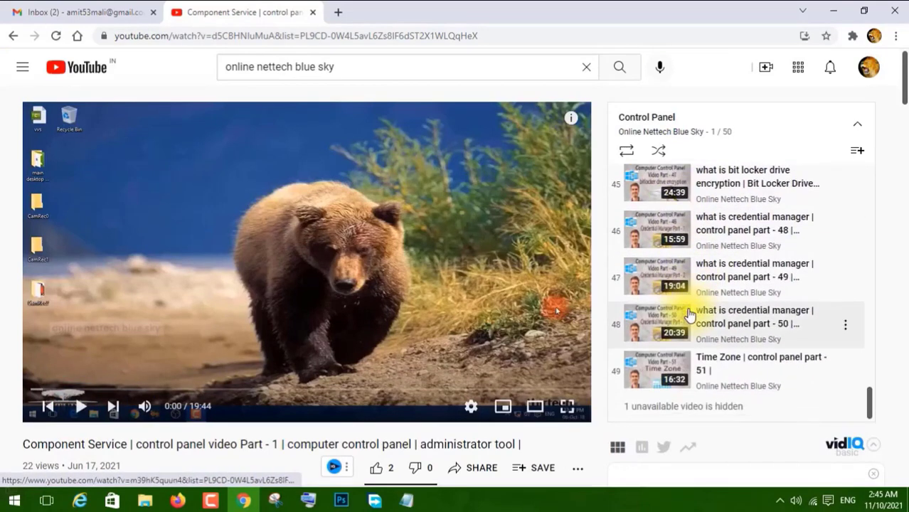
- Return to the channel's playlists, close the mini player and browse the sections up to Window OS Training
click(14, 35)
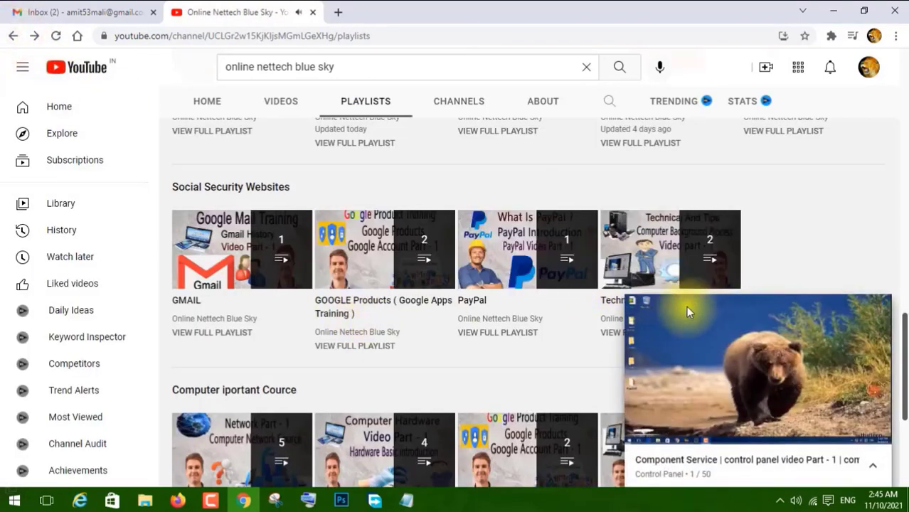
click(878, 311)
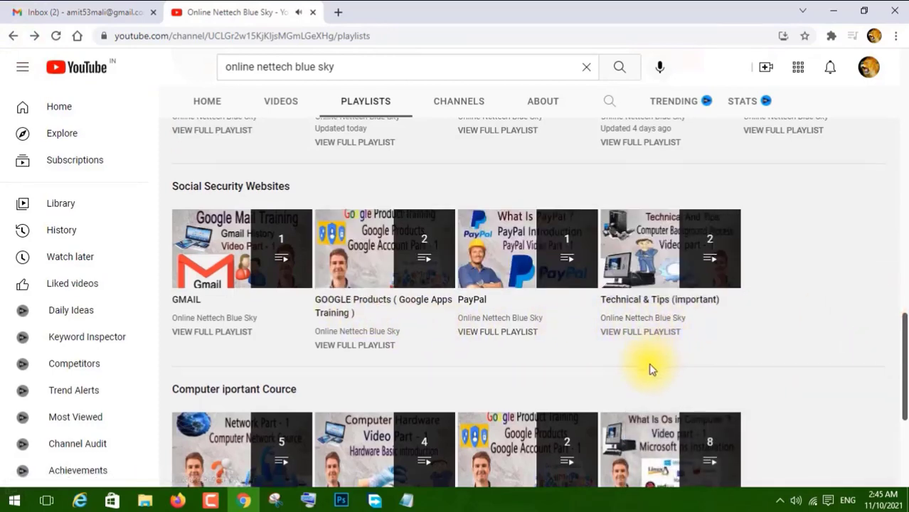
scroll(649, 364, down, 3)
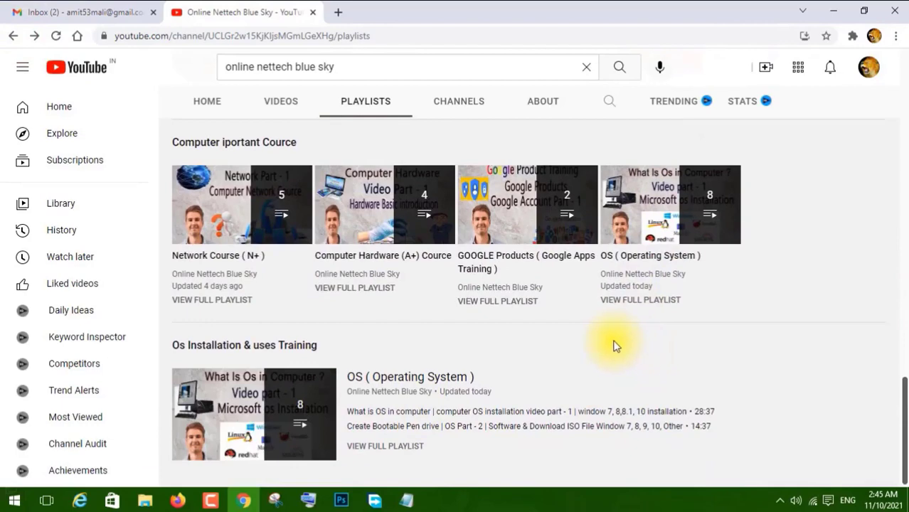
scroll(616, 347, up, 5)
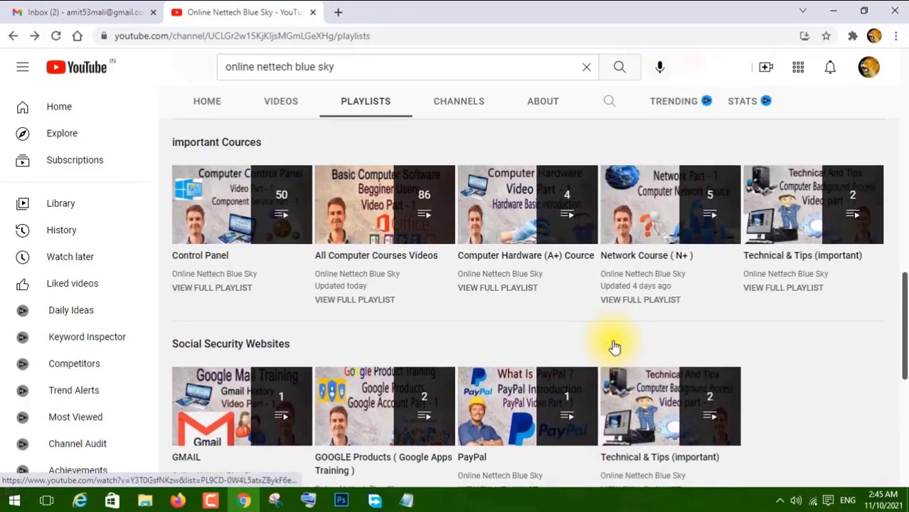
scroll(615, 347, up, 1)
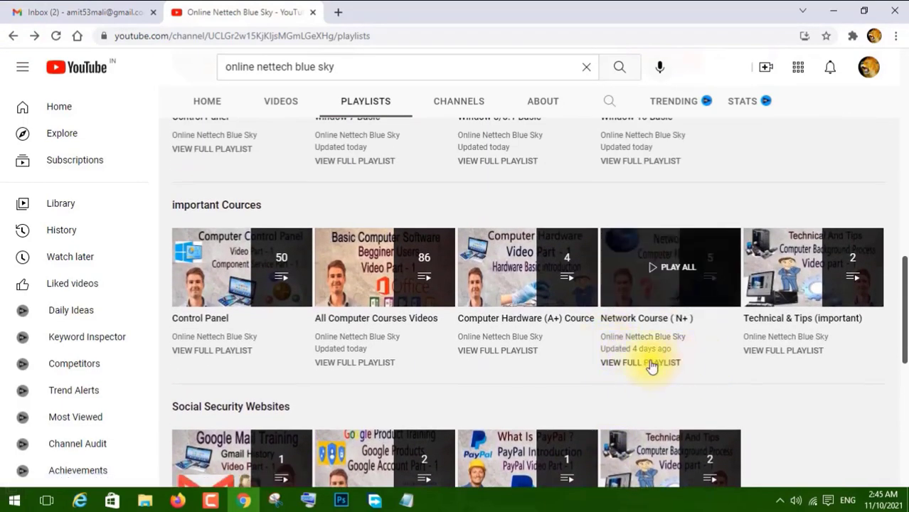
scroll(650, 363, up, 3)
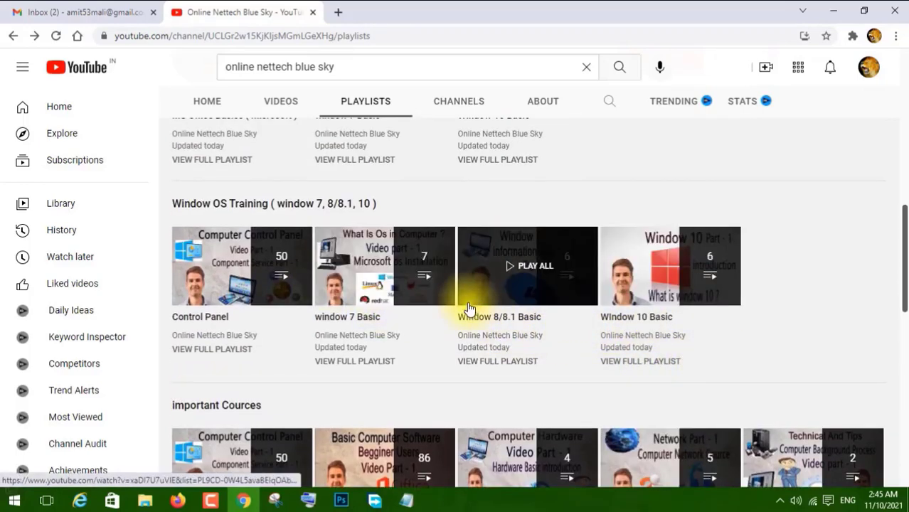
- Open the window 7 Basic playlist and look through its OS installation videos
click(367, 276)
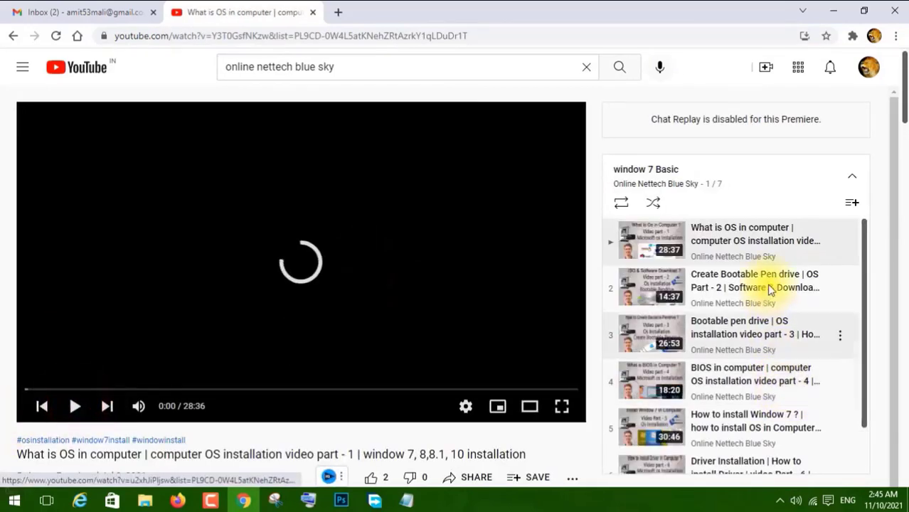
scroll(771, 284, down, 2)
scroll(655, 322, up, 2)
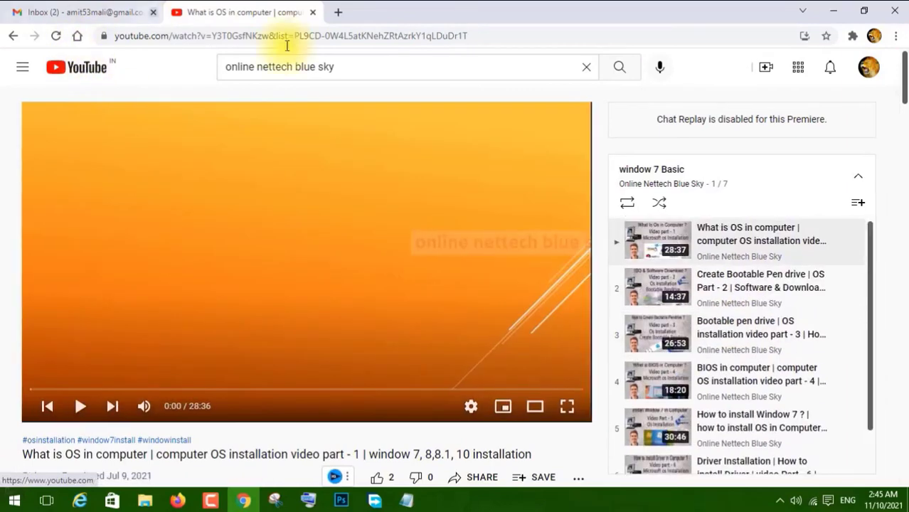
scroll(702, 278, down, 1)
scroll(702, 278, up, 1)
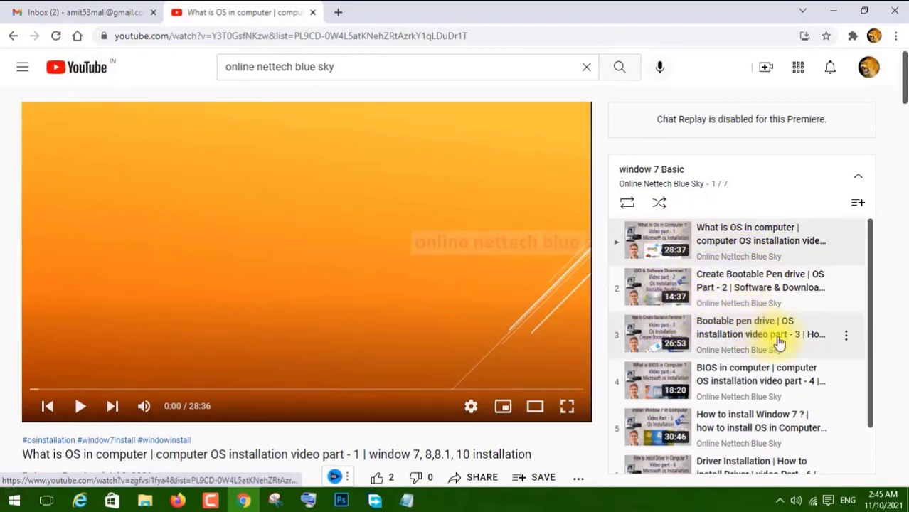
scroll(774, 353, down, 2)
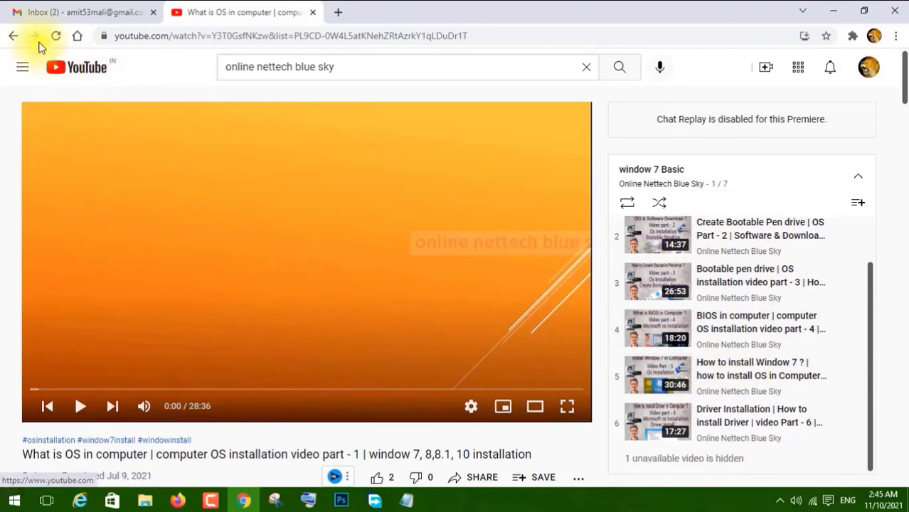
- Return to the channel's playlists, close the mini player and browse the course sections from Important Cources back up to Basic Computer
click(13, 36)
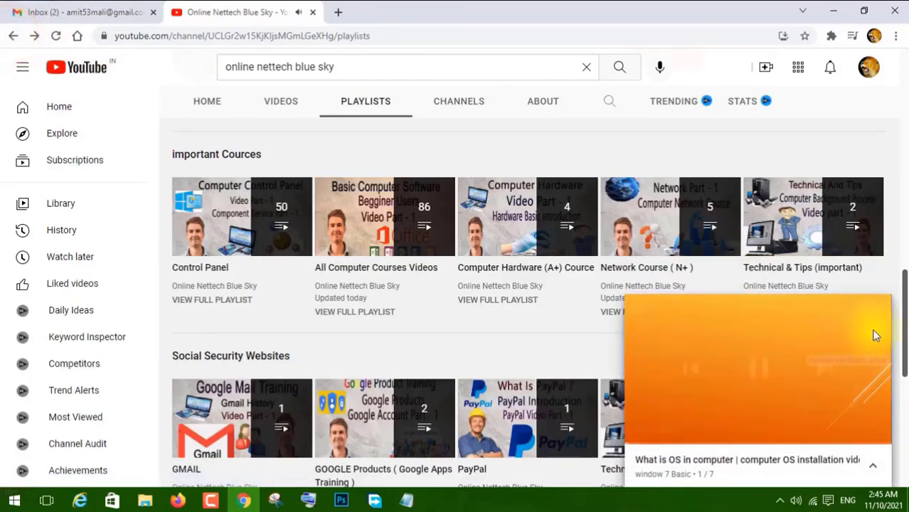
click(881, 308)
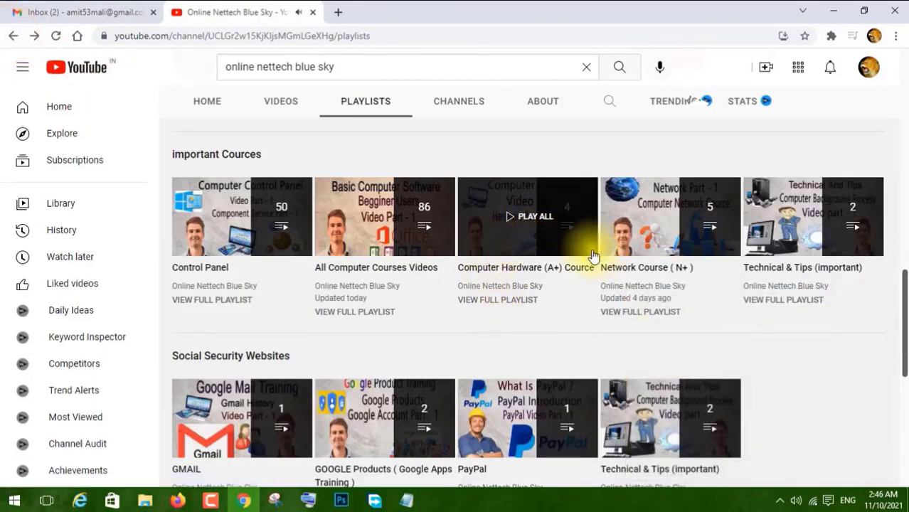
scroll(614, 345, down, 2)
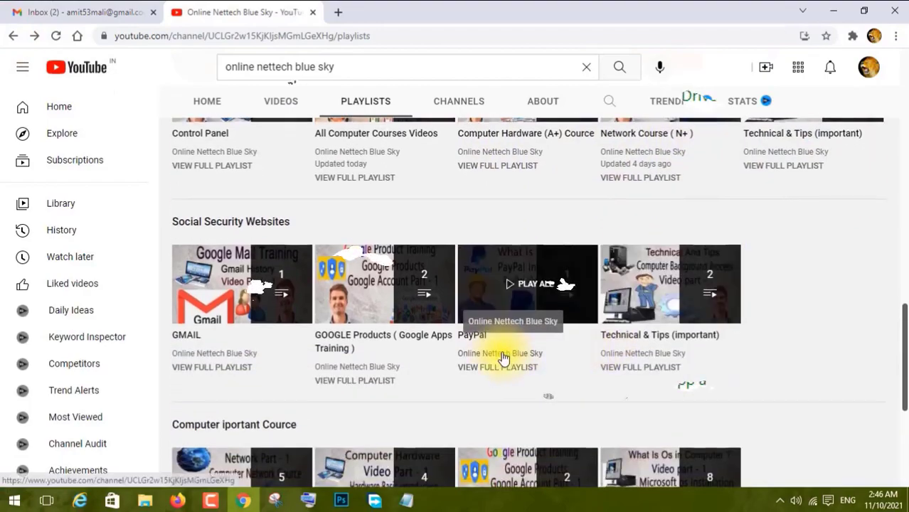
scroll(503, 357, down, 4)
scroll(500, 357, up, 3)
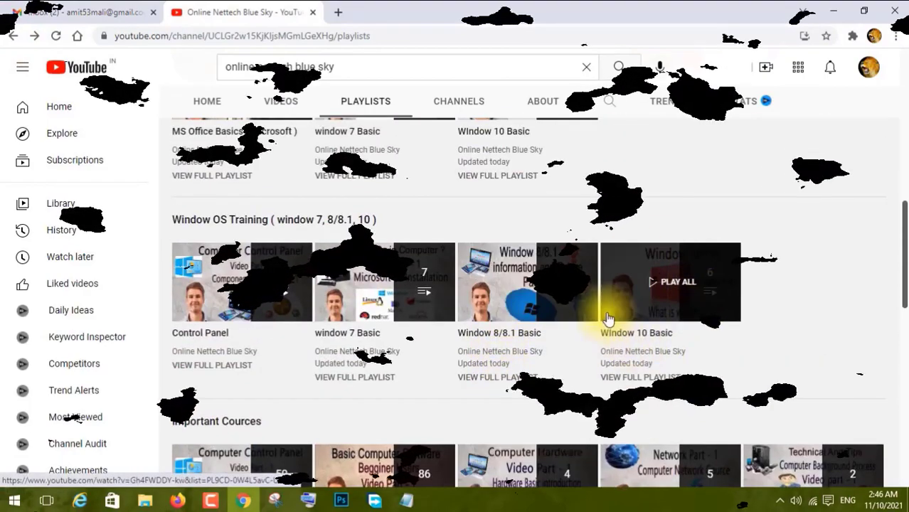
scroll(548, 356, up, 4)
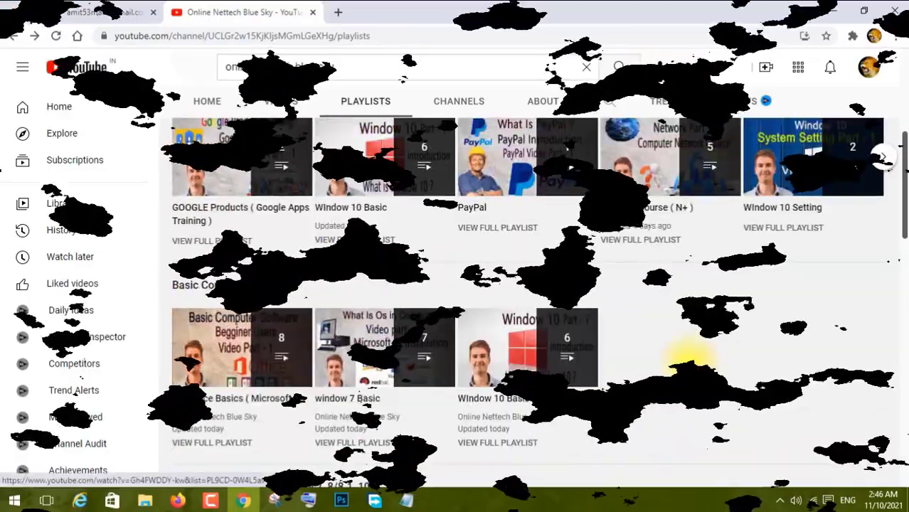
scroll(679, 365, up, 4)
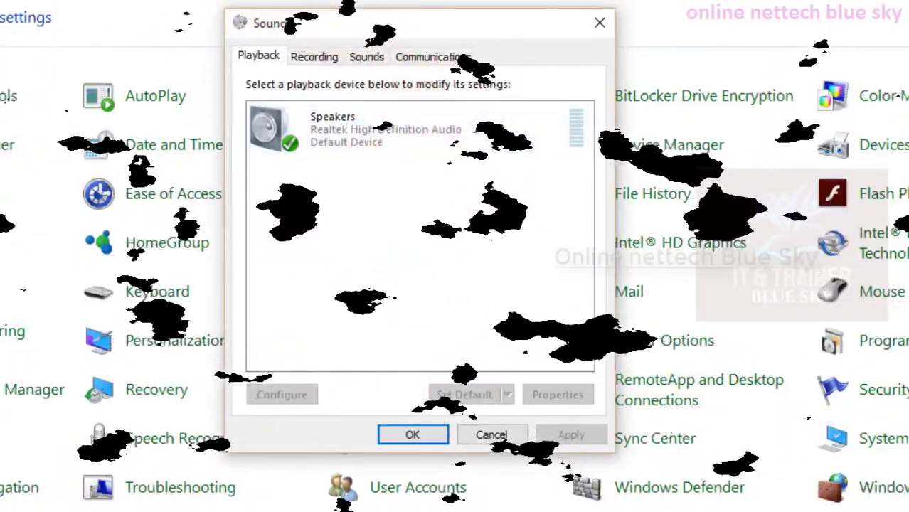
- Open the volume control for the Realtek speakers, raise the volume to 100 and lower it again
click(164, 193)
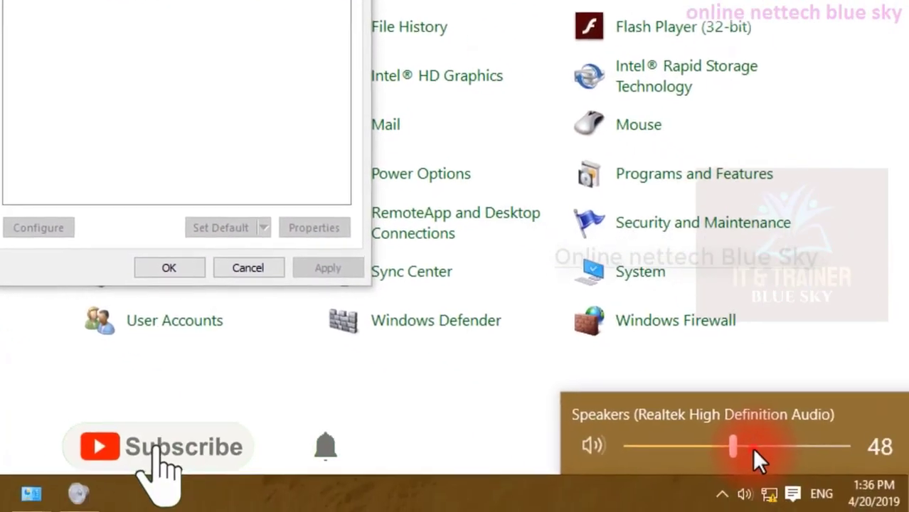
drag(752, 448, 843, 449)
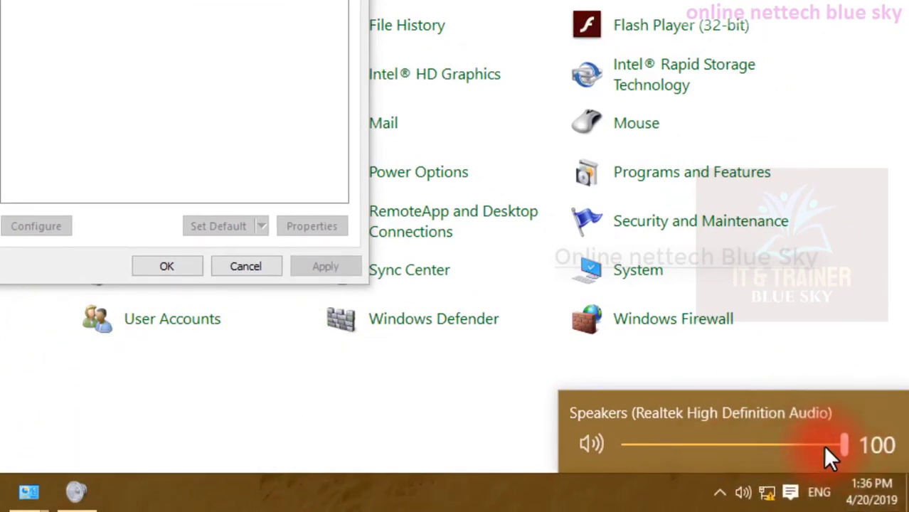
drag(825, 448, 775, 444)
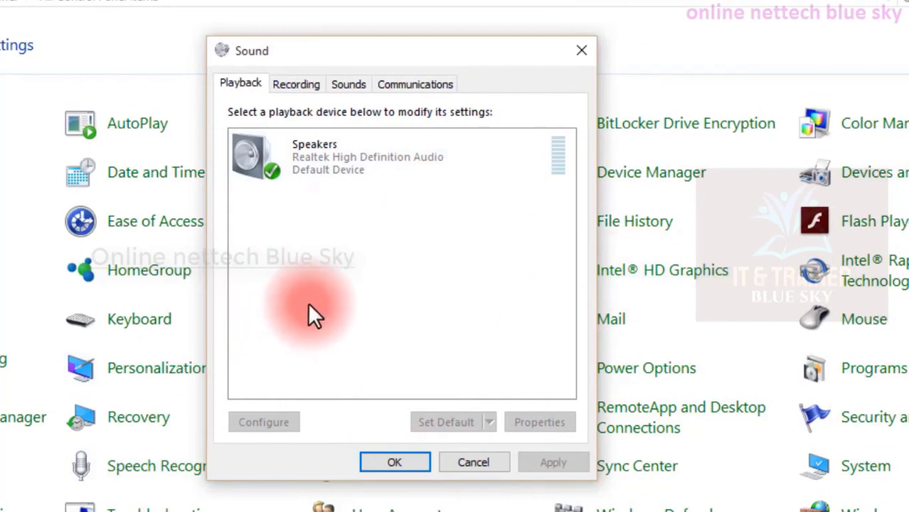
- Open the Speakers playback device's properties and its Realtek controller properties, moving the controller dialog fully into view
click(351, 167)
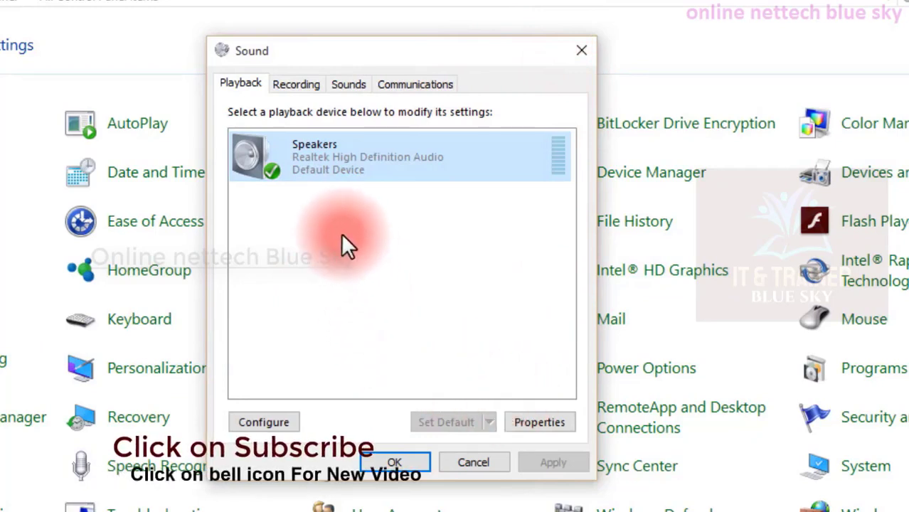
click(536, 416)
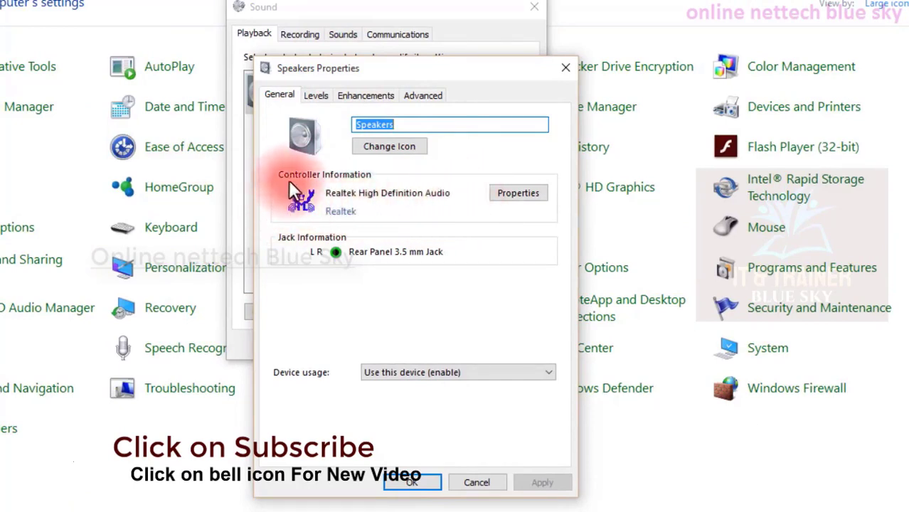
click(505, 191)
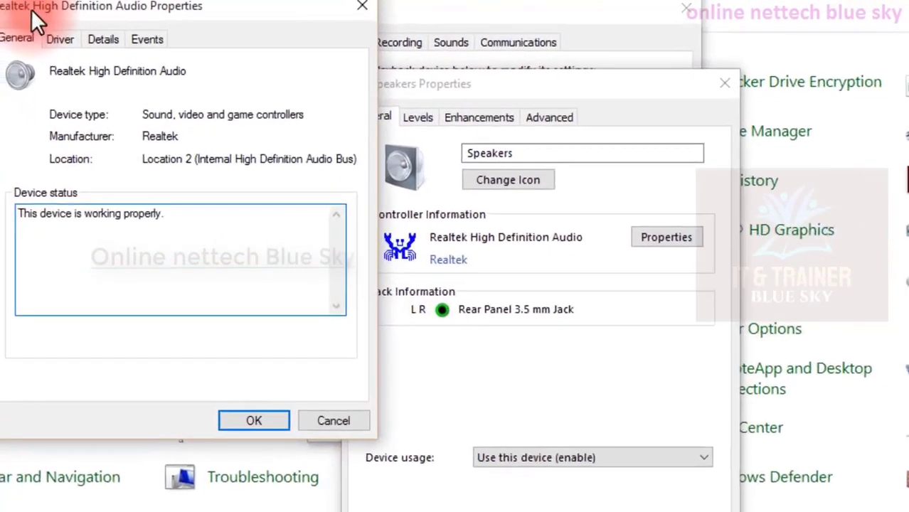
drag(22, 5, 256, 4)
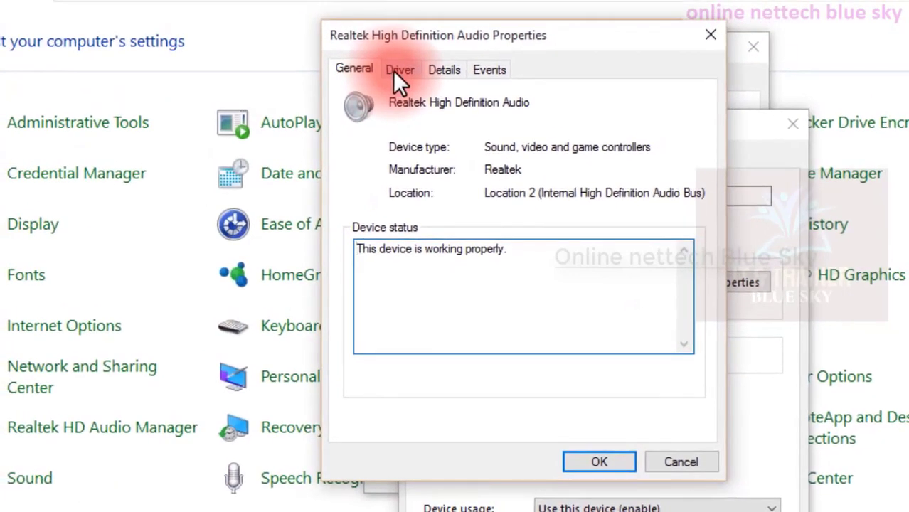
- Show the Realtek audio driver's information and highlight its driver version and digital signer
click(399, 60)
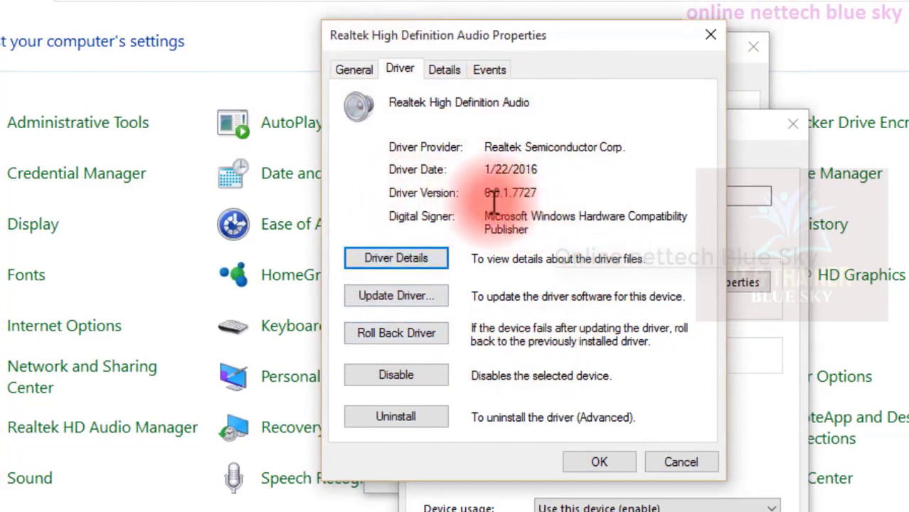
drag(487, 194, 440, 189)
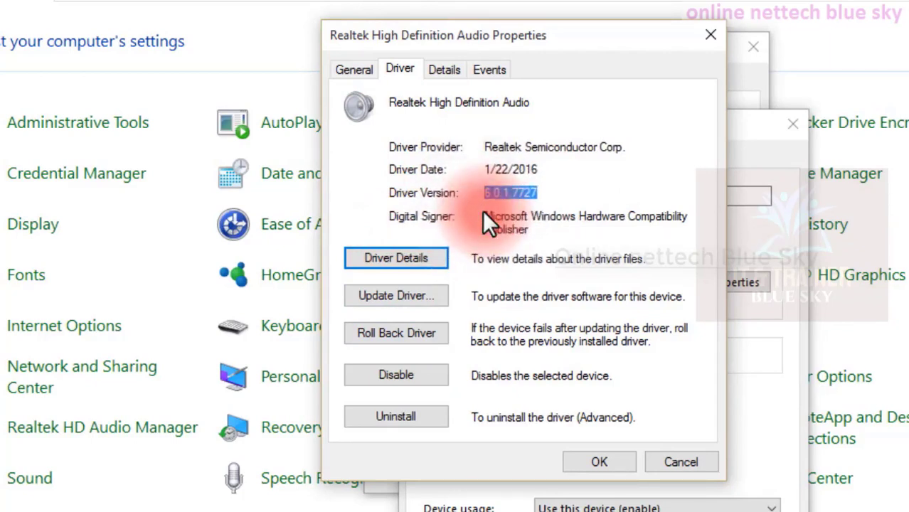
drag(485, 216, 665, 229)
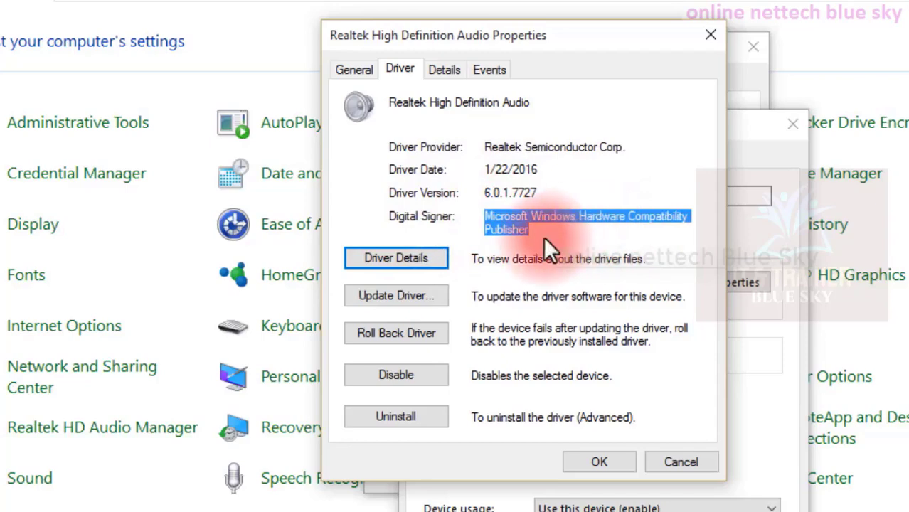
click(531, 229)
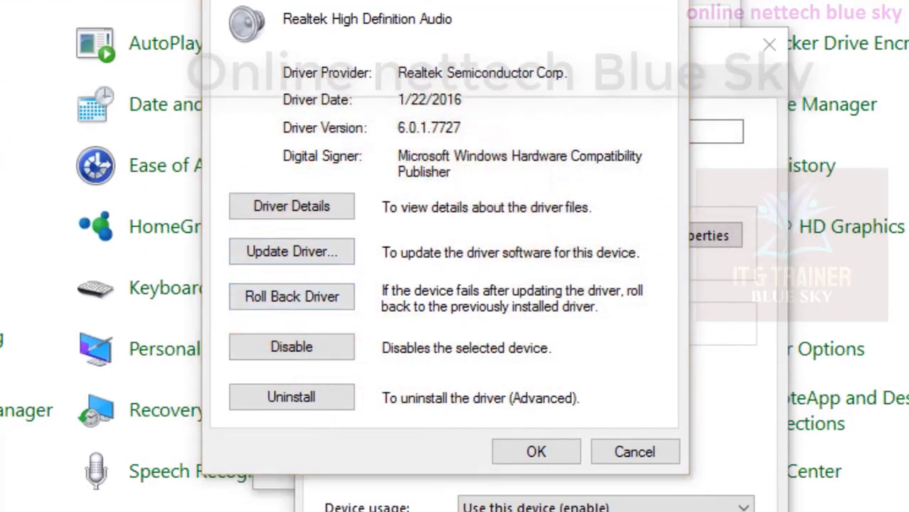
- Show the signed-in account's options in the Start menu and return to the audio driver information
key(super)
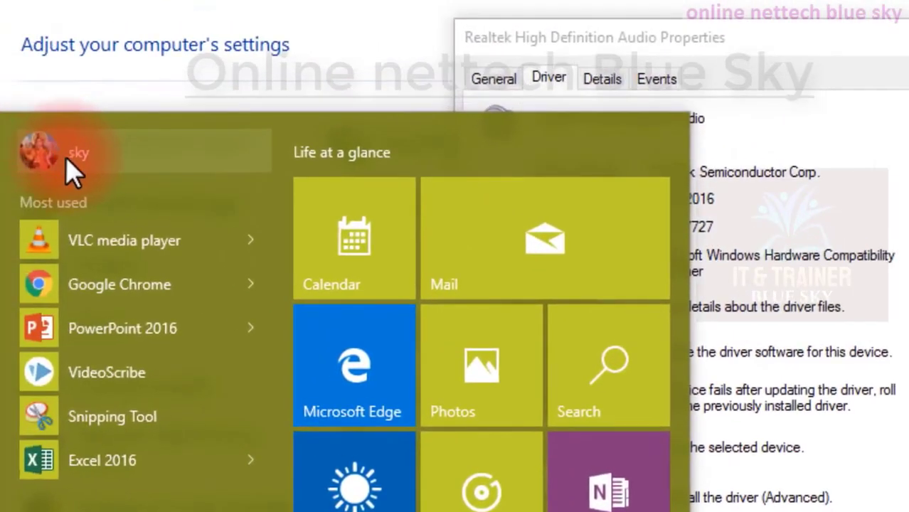
click(114, 162)
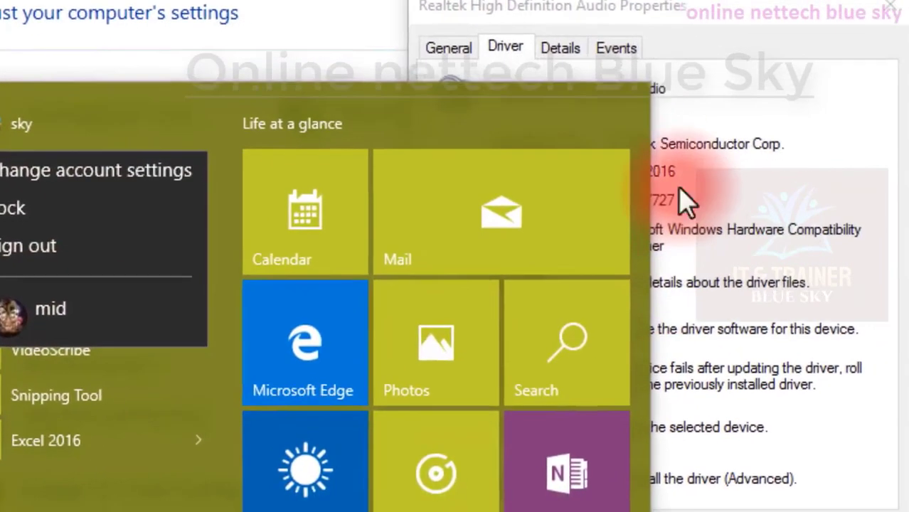
click(719, 231)
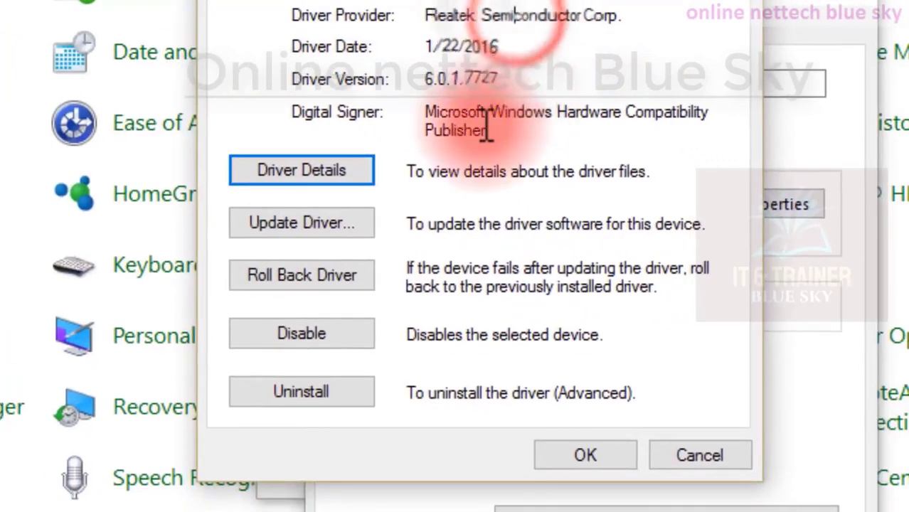
- Highlight the Realtek audio driver's version number several times to point it out, and clear the selection
drag(502, 80, 401, 78)
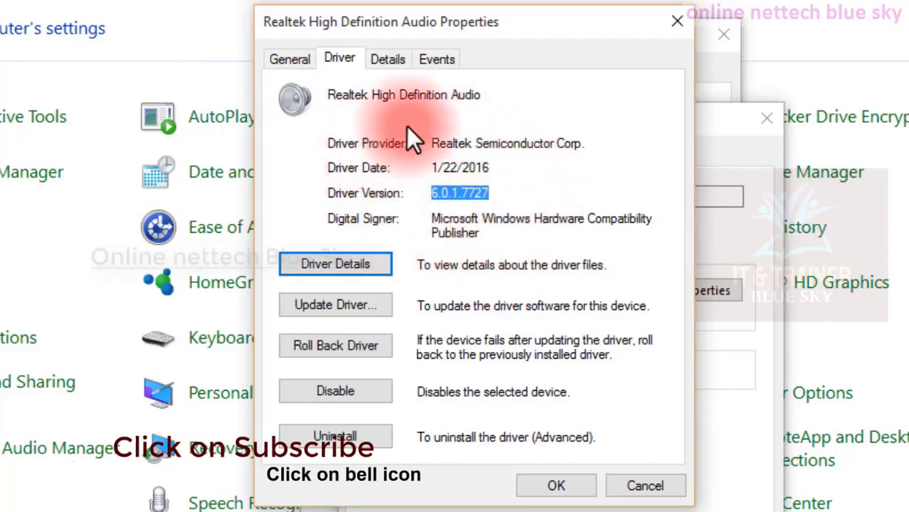
drag(518, 194, 436, 193)
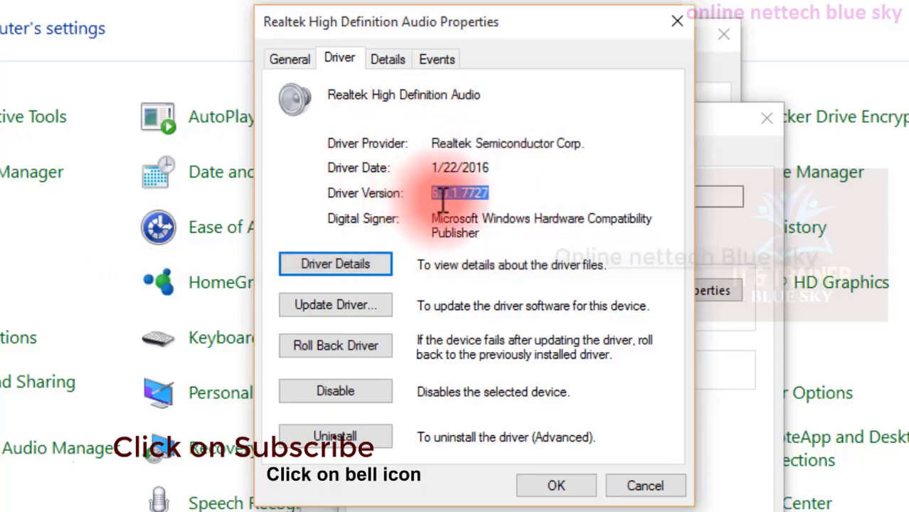
drag(491, 193, 437, 194)
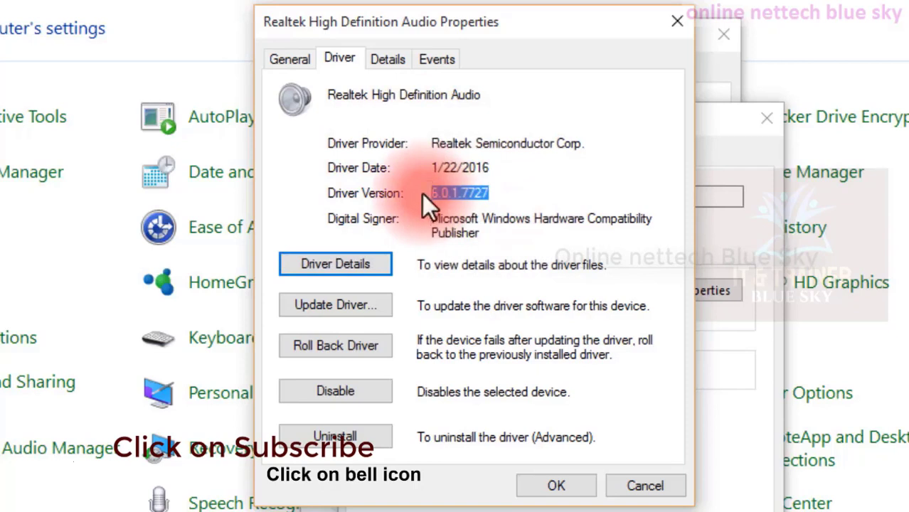
drag(496, 192, 407, 194)
click(501, 198)
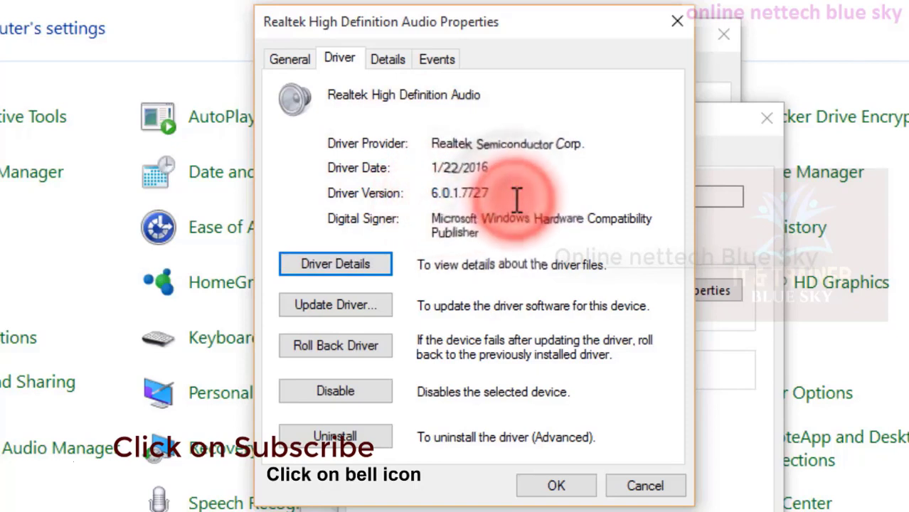
key(super)
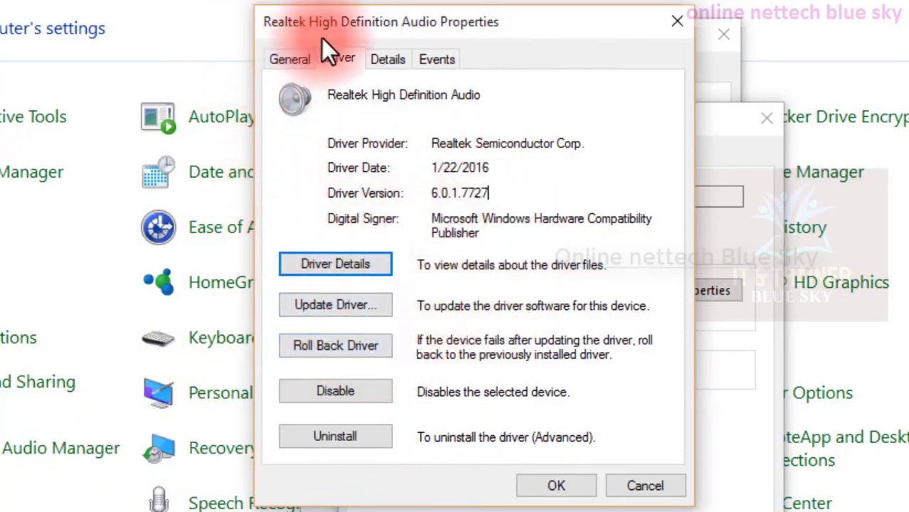
- Examine the audio device's general information, highlighting its device type, manufacturer and location, and close its properties without changes
click(305, 60)
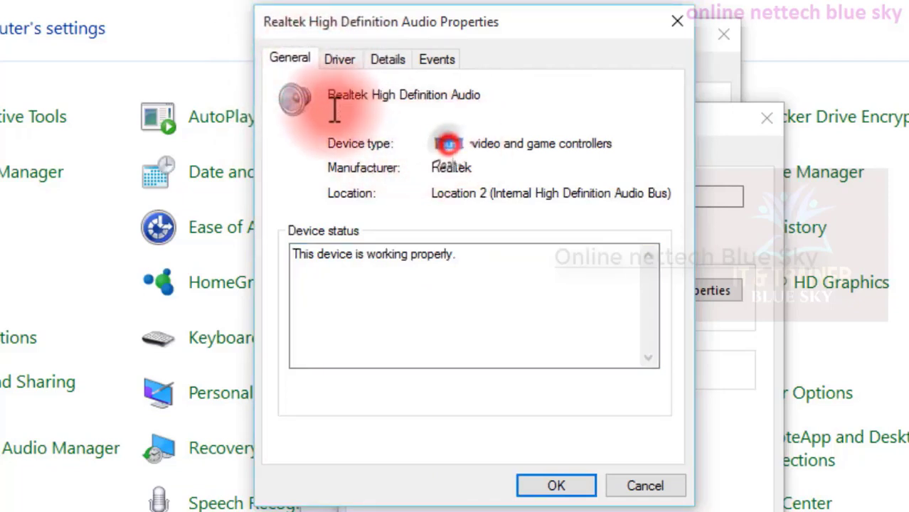
double_click(447, 143)
click(471, 165)
double_click(437, 170)
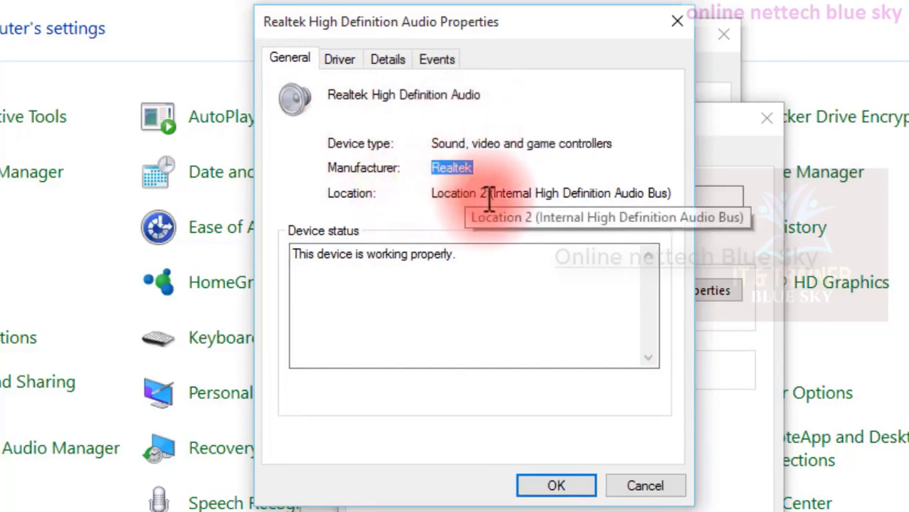
drag(488, 196, 402, 200)
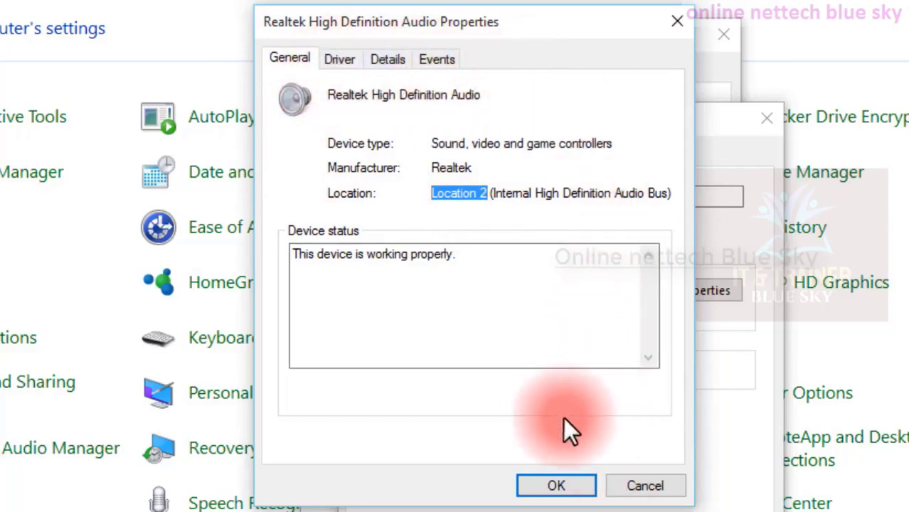
click(642, 479)
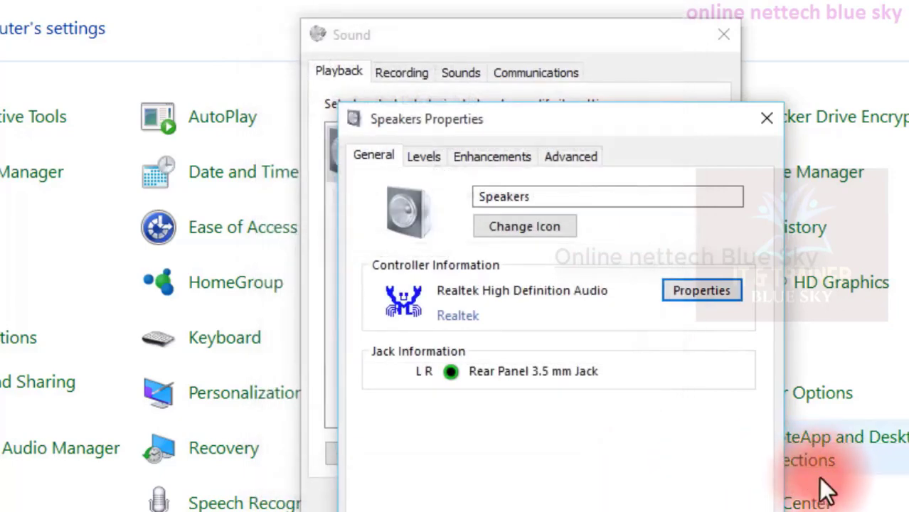
- Move Speakers Properties up to view the device usage setting, close it and deselect the Speakers device
drag(490, 132, 492, 43)
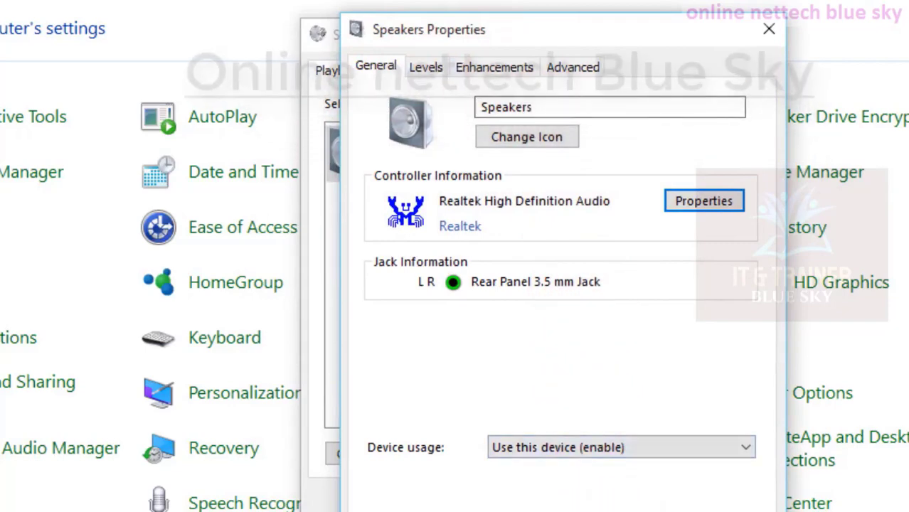
key(Escape)
click(426, 154)
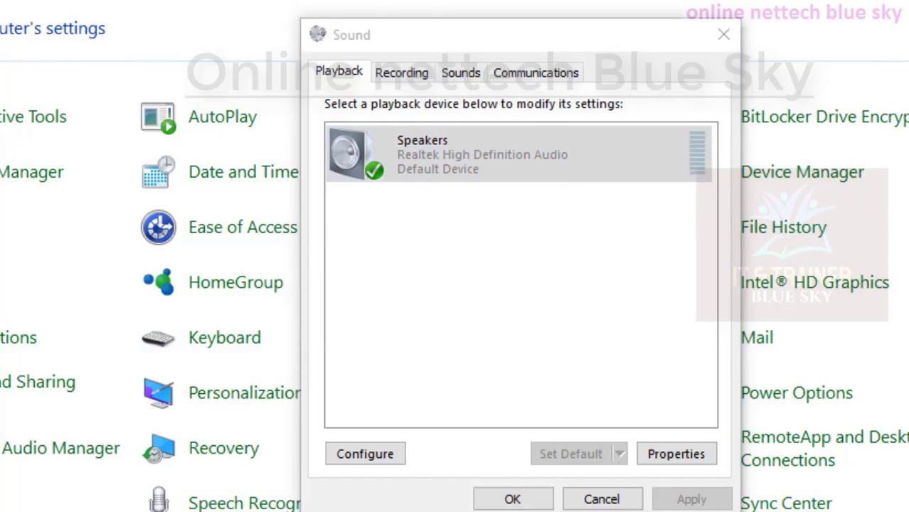
click(638, 331)
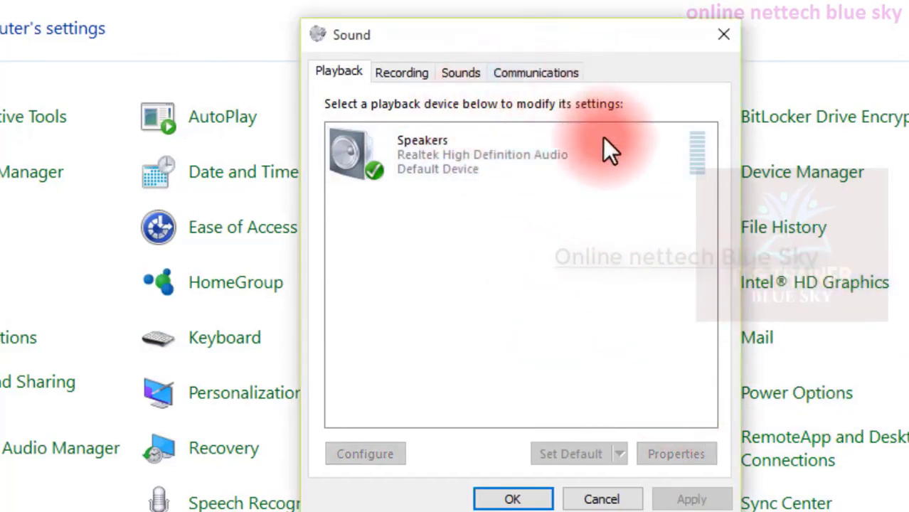
- Select the Speakers device, close the Sound settings and open the System item in Control Panel
click(439, 142)
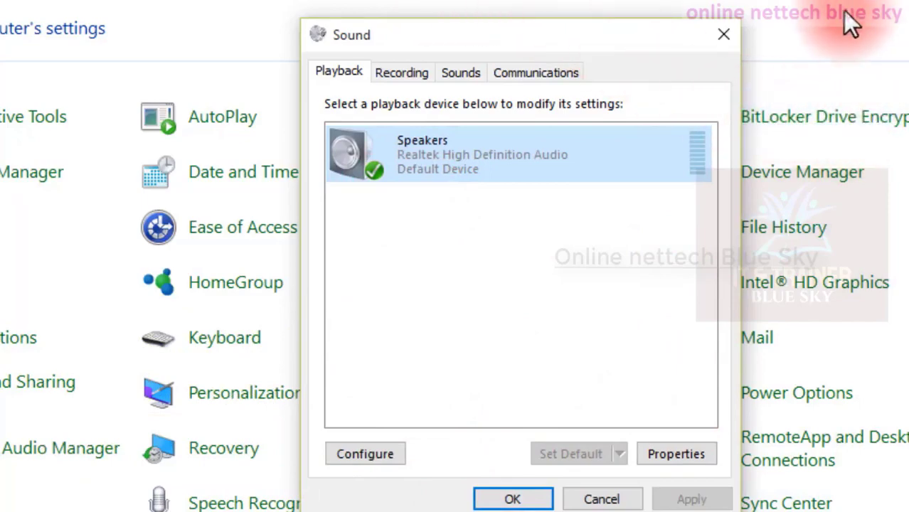
key(Escape)
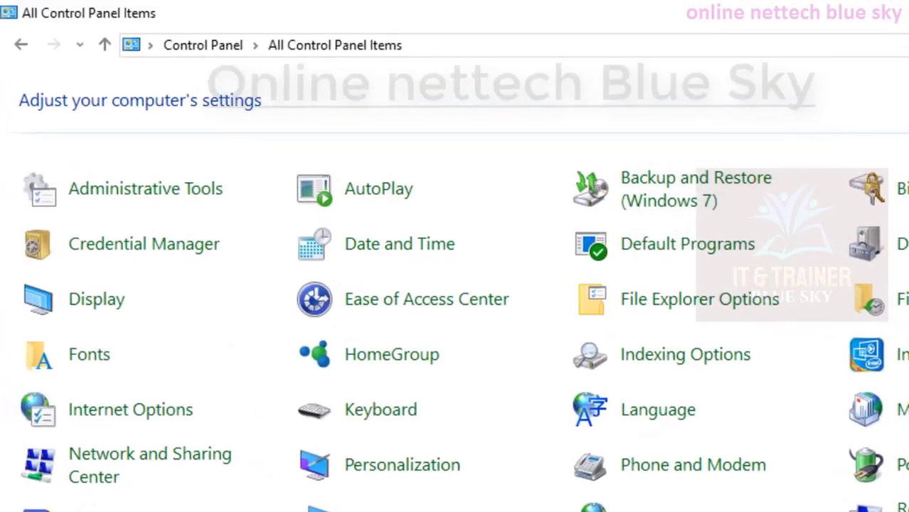
click(752, 423)
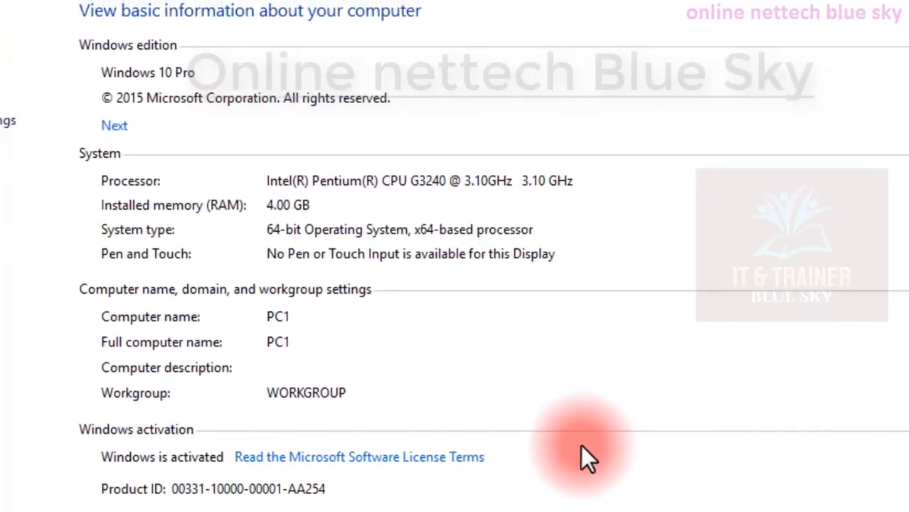
- Point out the processor details on the System page, return to all Control Panel items and open Administrative Tools
click(265, 181)
click(585, 183)
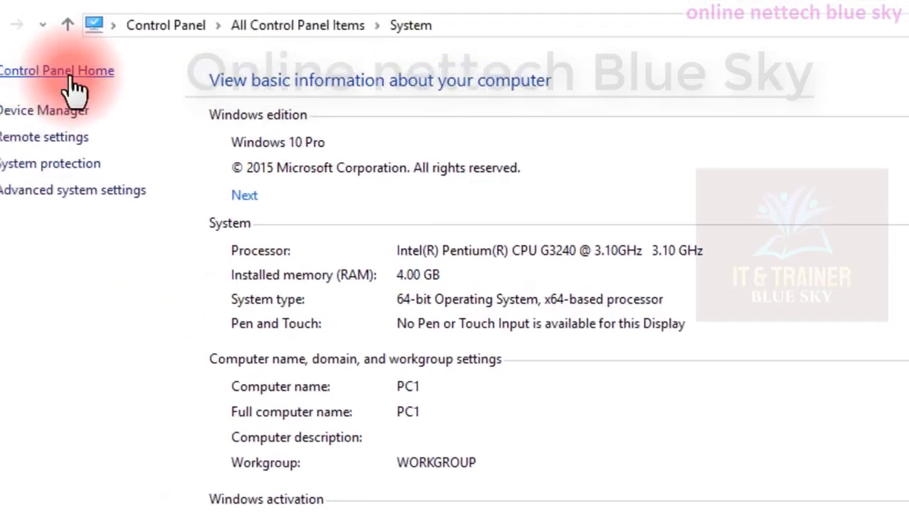
click(73, 74)
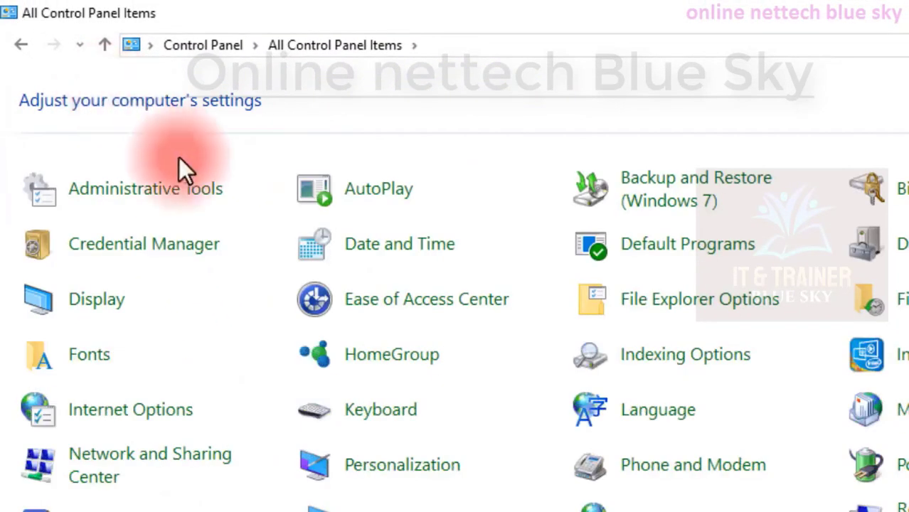
click(180, 168)
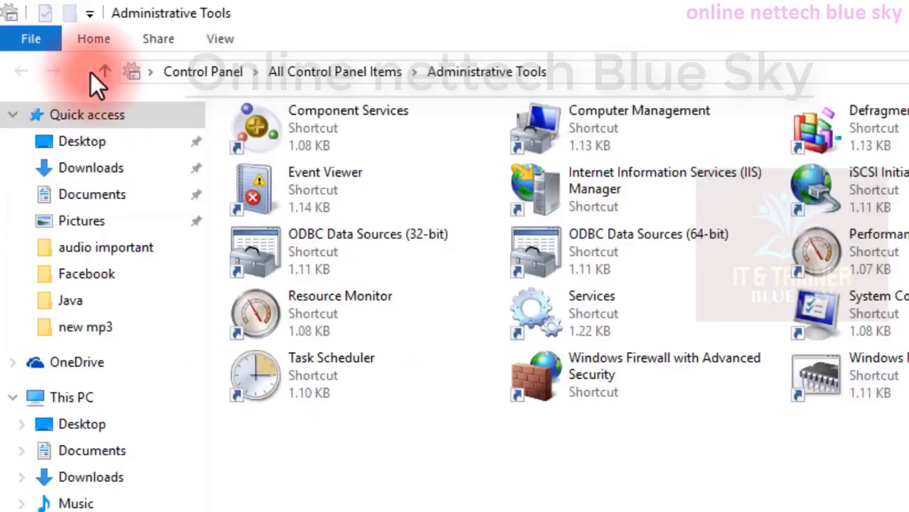
click(102, 69)
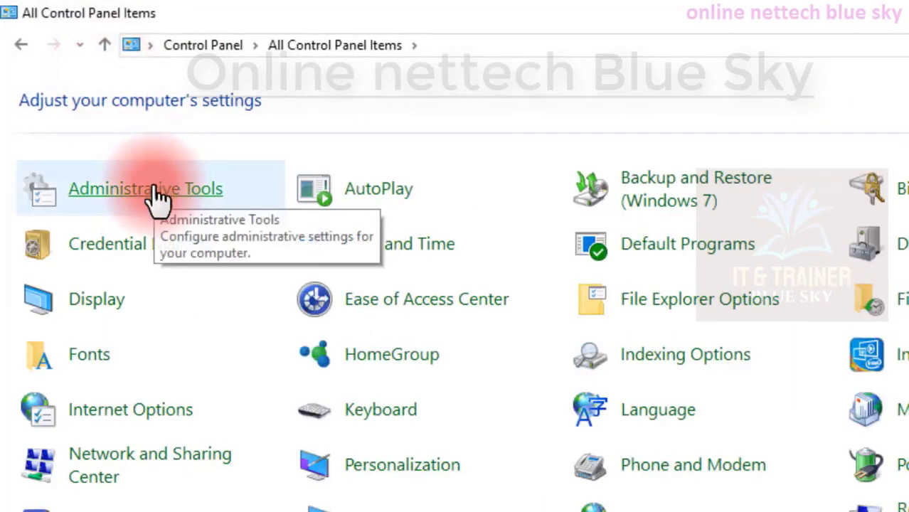
click(158, 193)
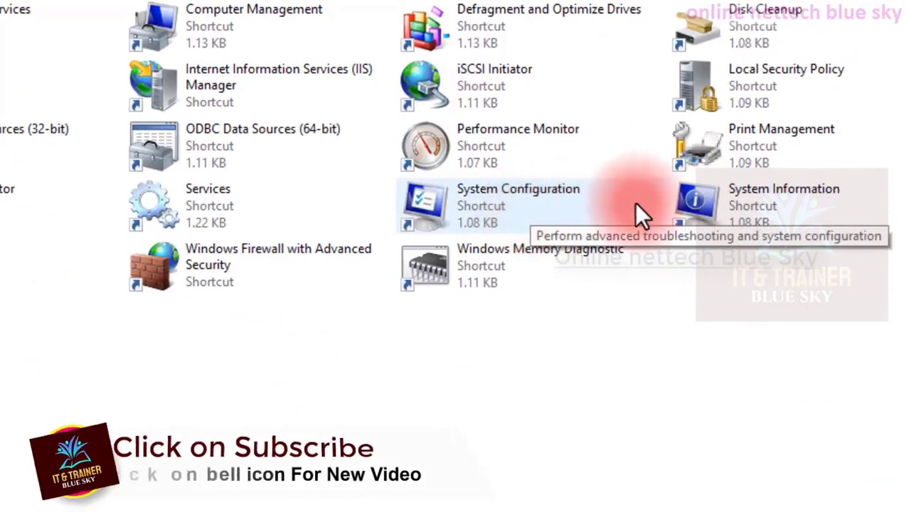
- Open System Information from Administrative Tools and review the system manufacturer, model and processor in the summary
click(719, 212)
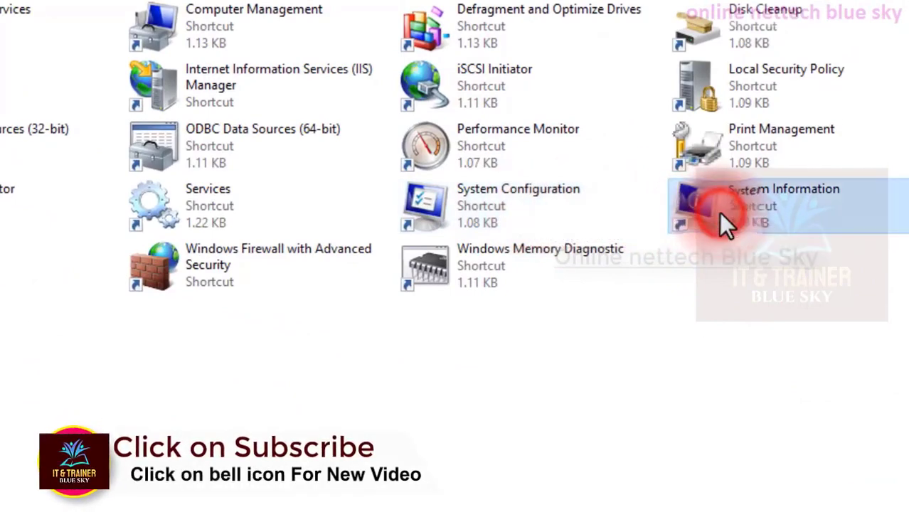
double_click(645, 213)
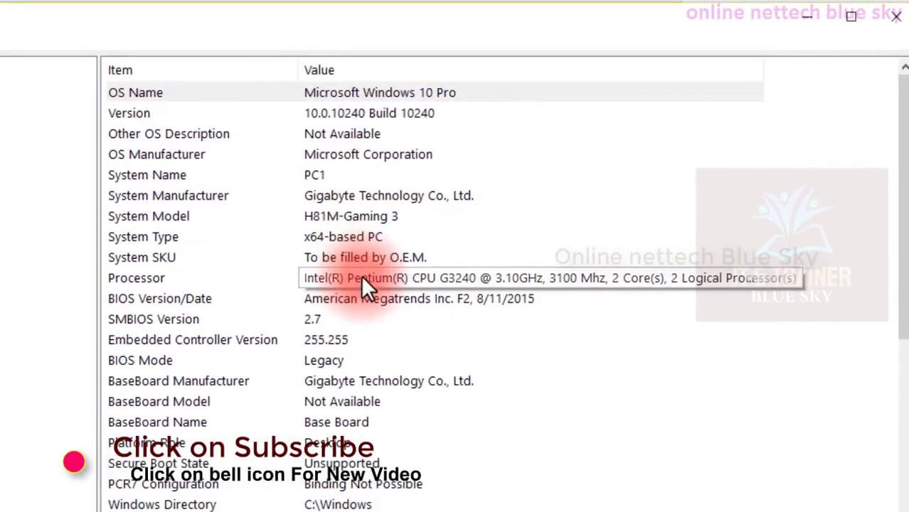
scroll(377, 286, down, 1)
scroll(363, 288, up, 1)
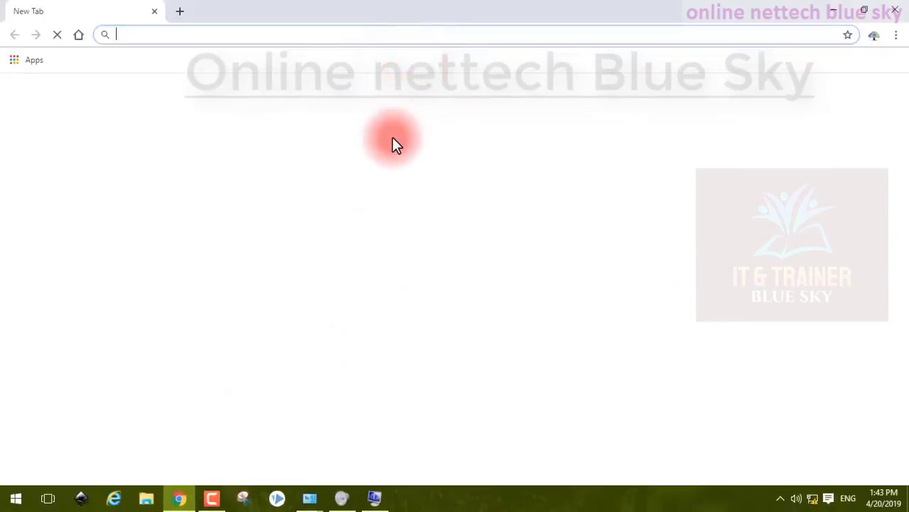
- Switch to Google Chrome and enter the search query "gigabyte h81m-gaming mother board driver" in the address bar
click(303, 286)
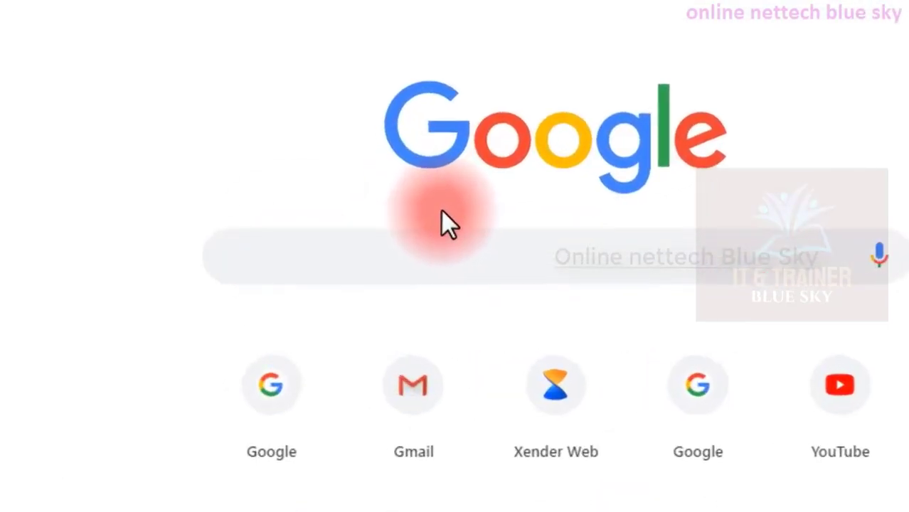
text(gig)
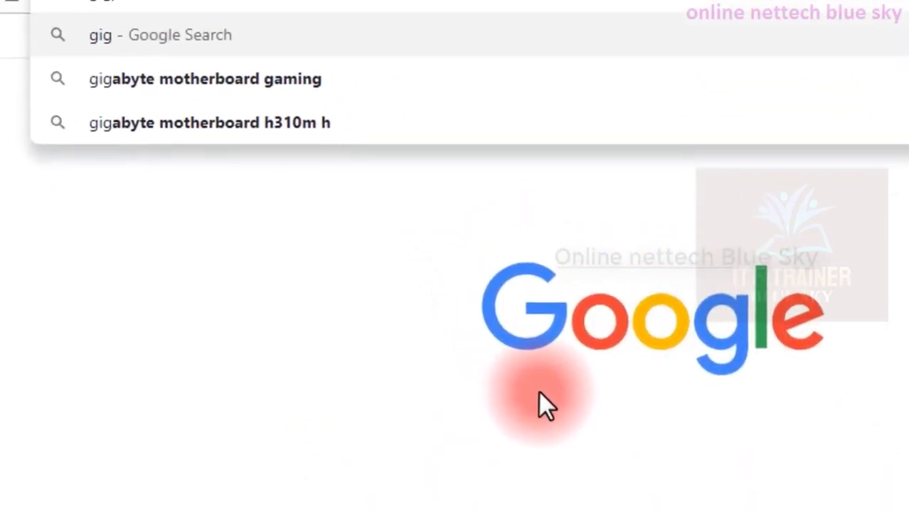
text(aby)
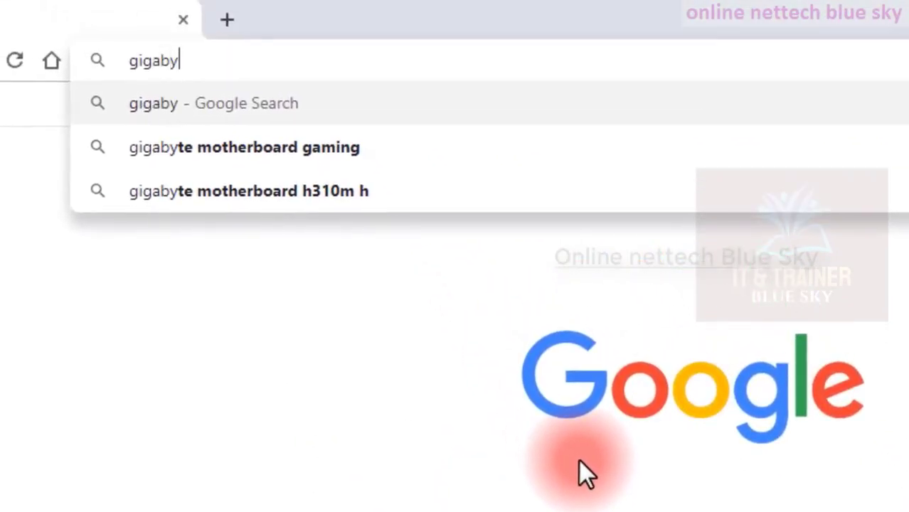
text(te)
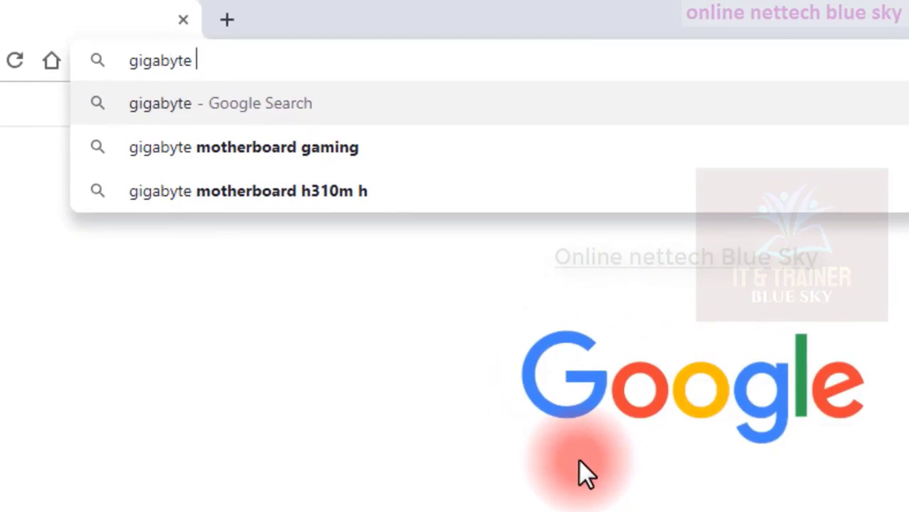
text( h)
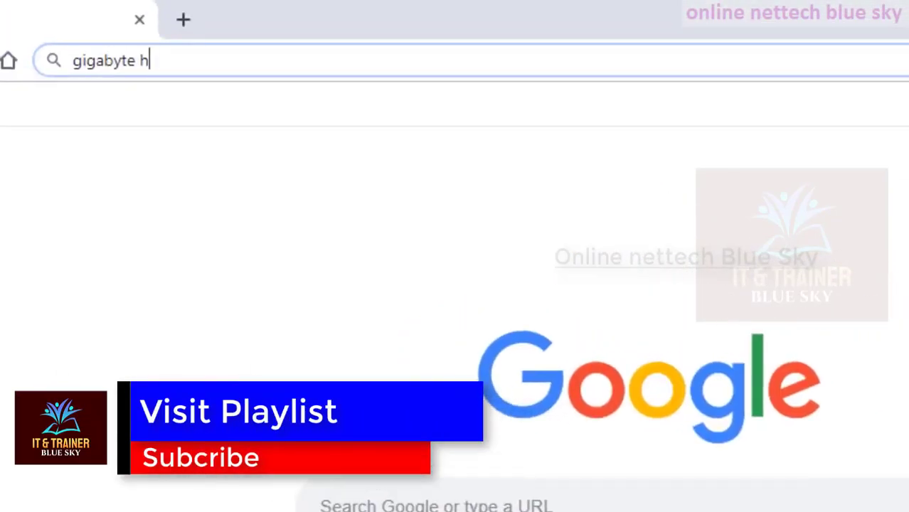
text(81m)
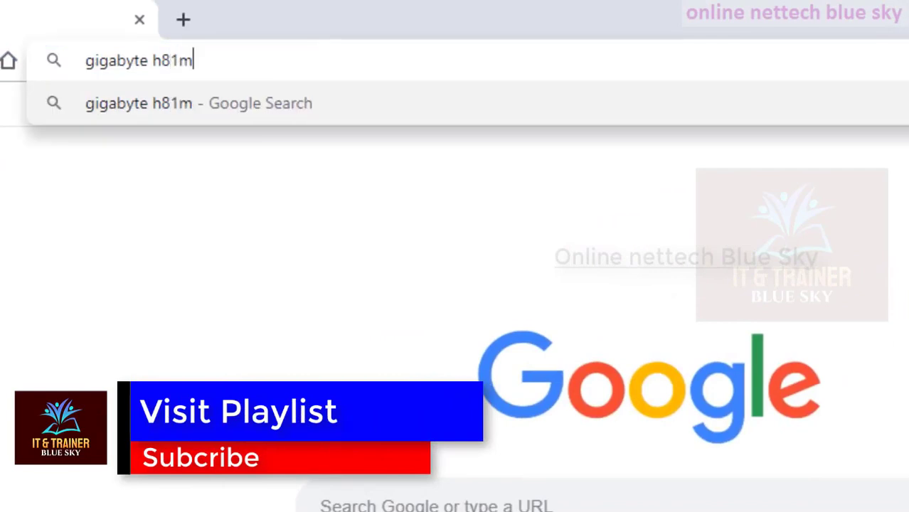
text(-gaming)
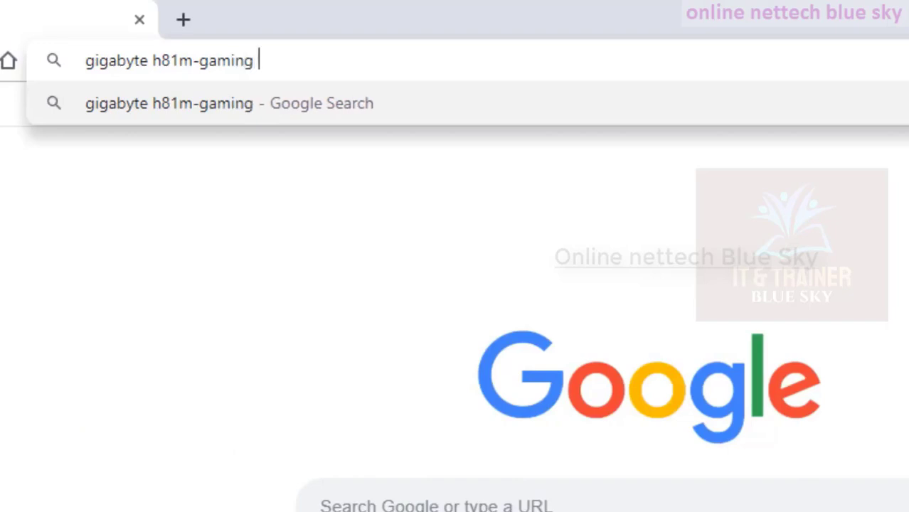
text(mother)
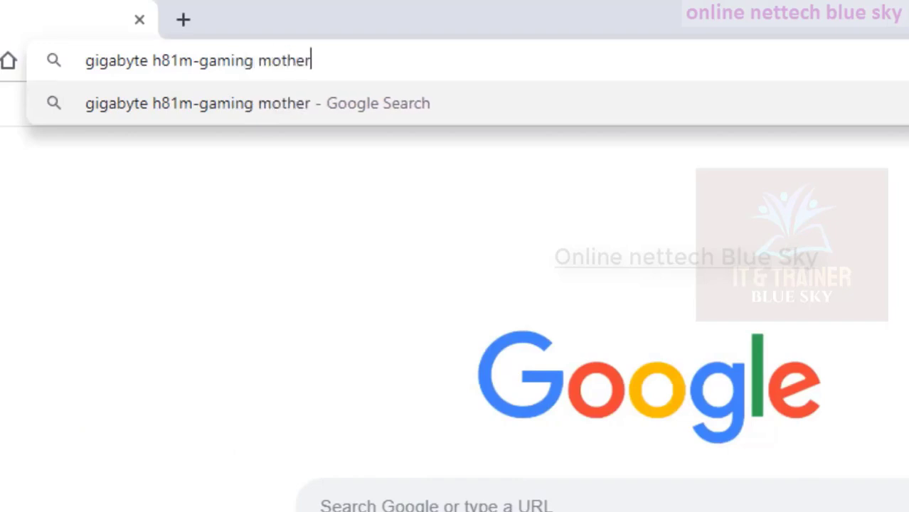
text(boad)
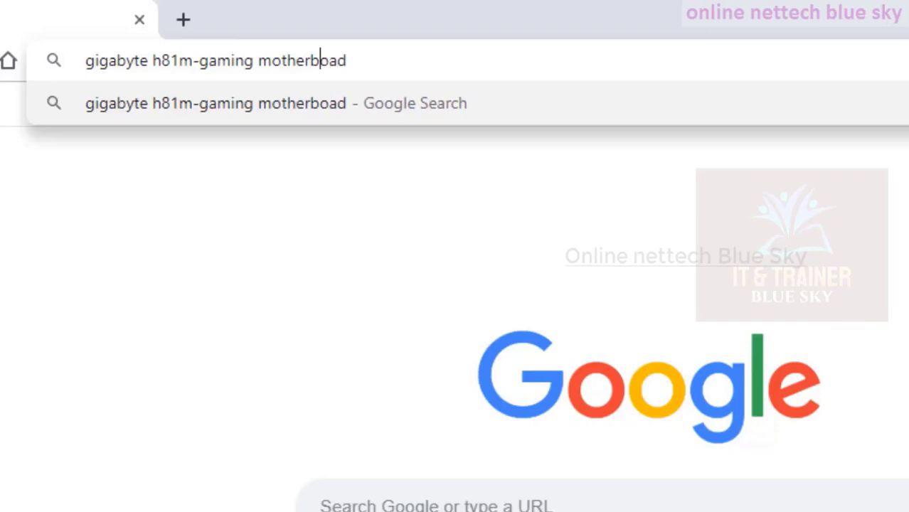
click(310, 60)
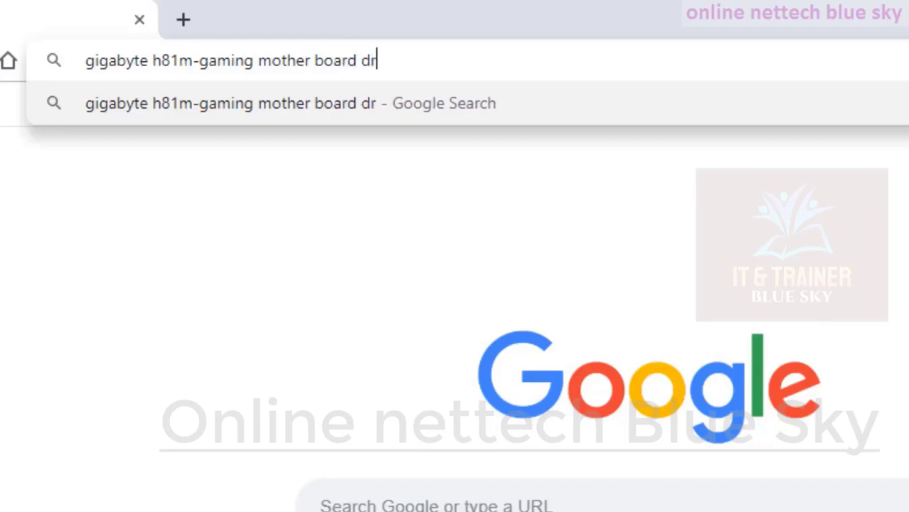
text(ver)
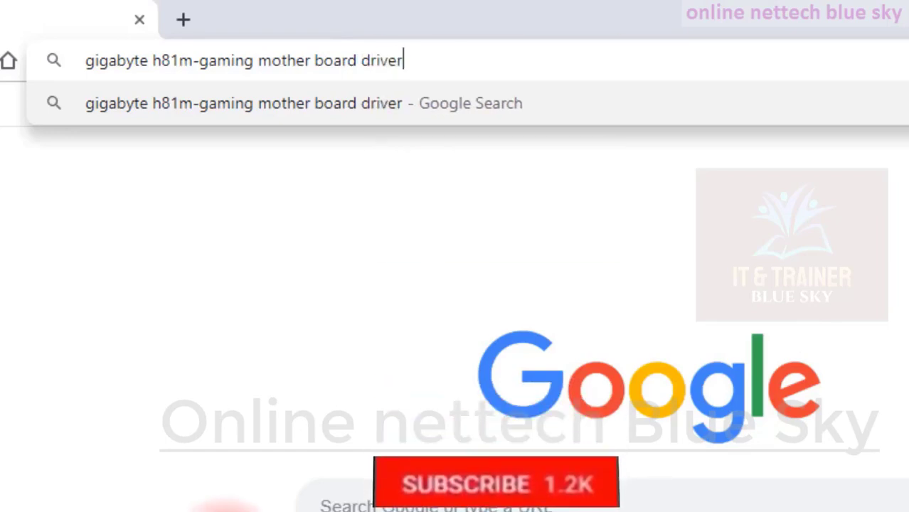
- Highlight the whole driver search query twice to point it out and append "speaker" to its end
drag(418, 66, 11, 62)
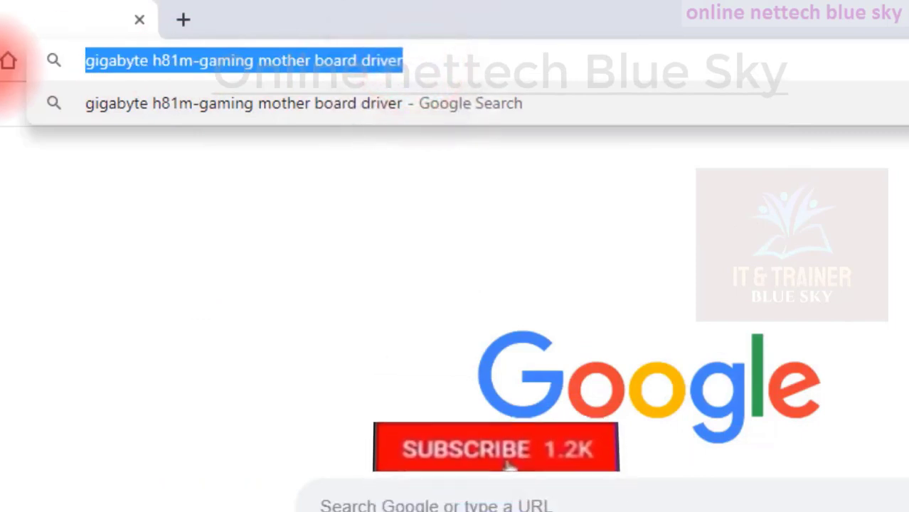
click(153, 56)
click(418, 60)
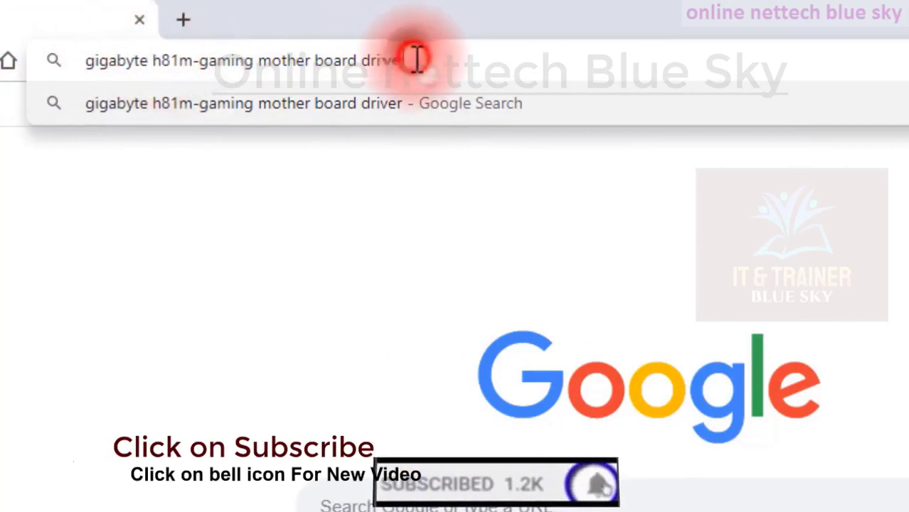
drag(438, 59, 8, 94)
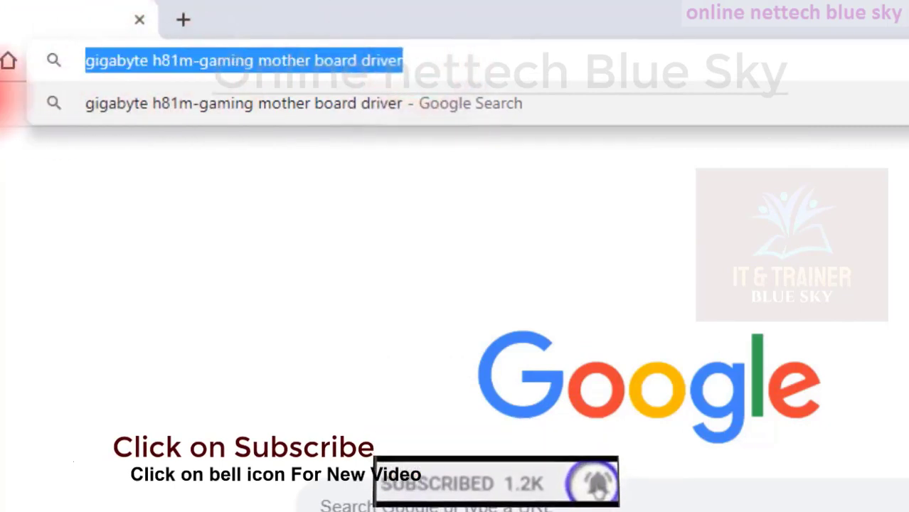
click(422, 65)
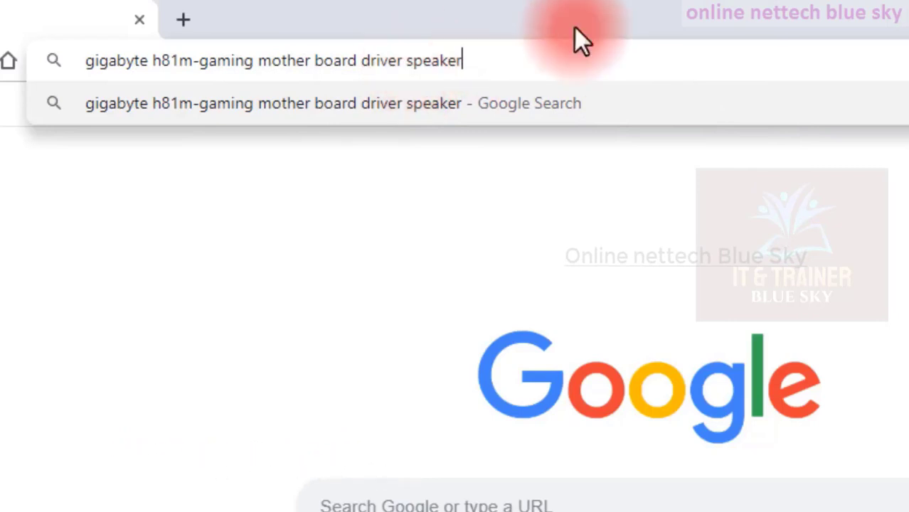
- Highlight the word "gigabyte" and the complete query to point them out, and leave the address bar without searching
double_click(143, 61)
click(145, 60)
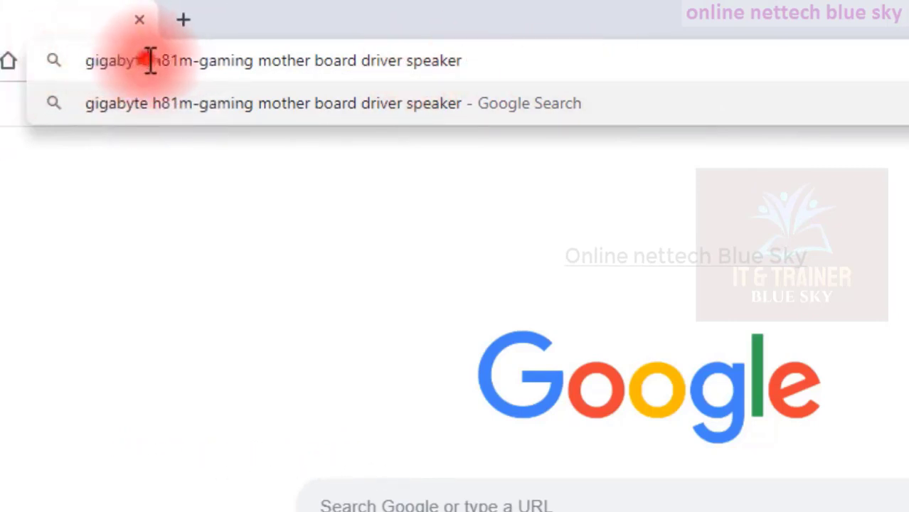
drag(150, 60, 57, 59)
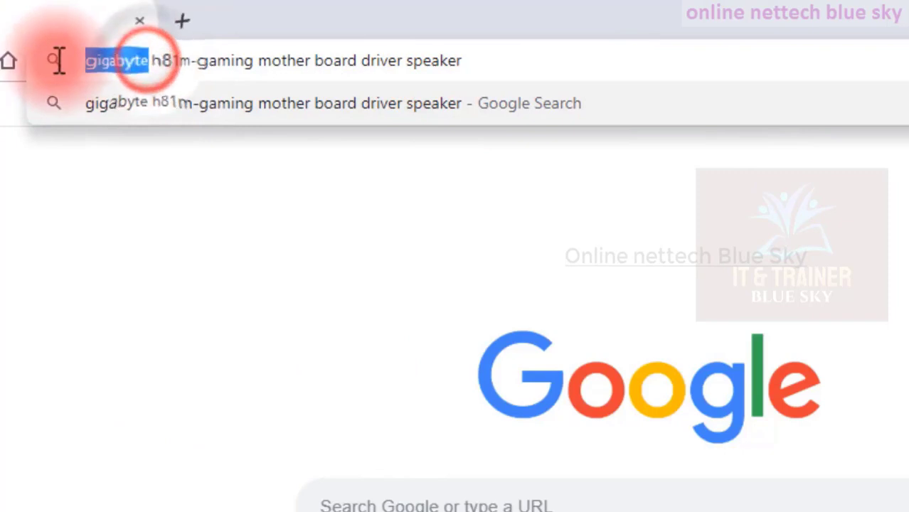
click(165, 60)
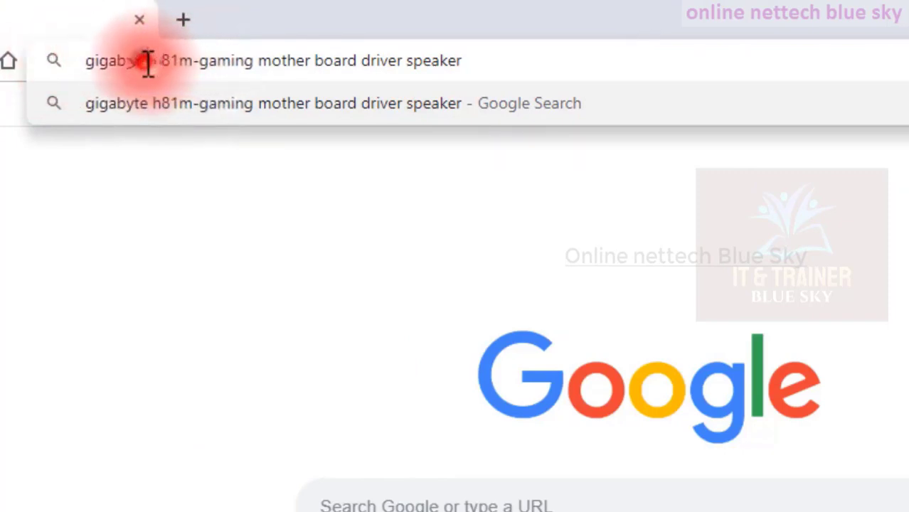
drag(148, 61, 76, 66)
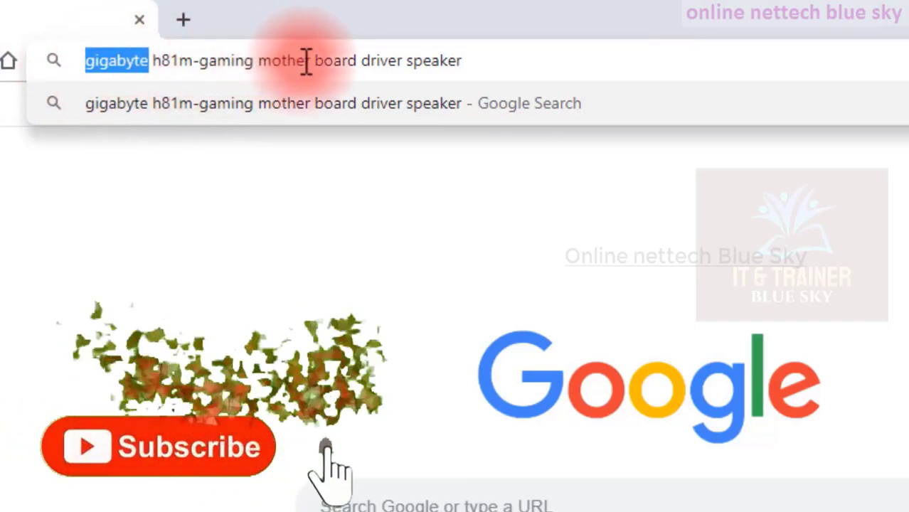
click(470, 60)
drag(469, 61, 66, 82)
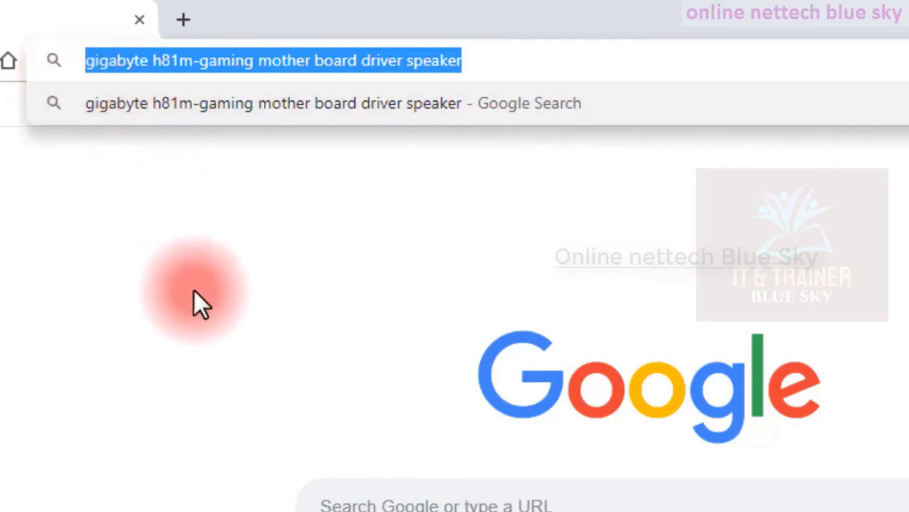
click(194, 288)
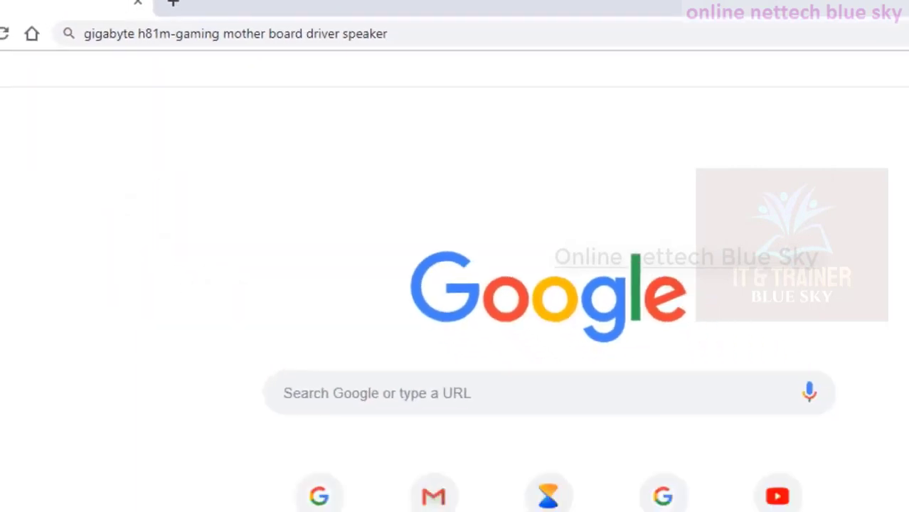
- Return to the Sound settings, open Speaker Setup for the Speakers device and move its window aside
click(332, 495)
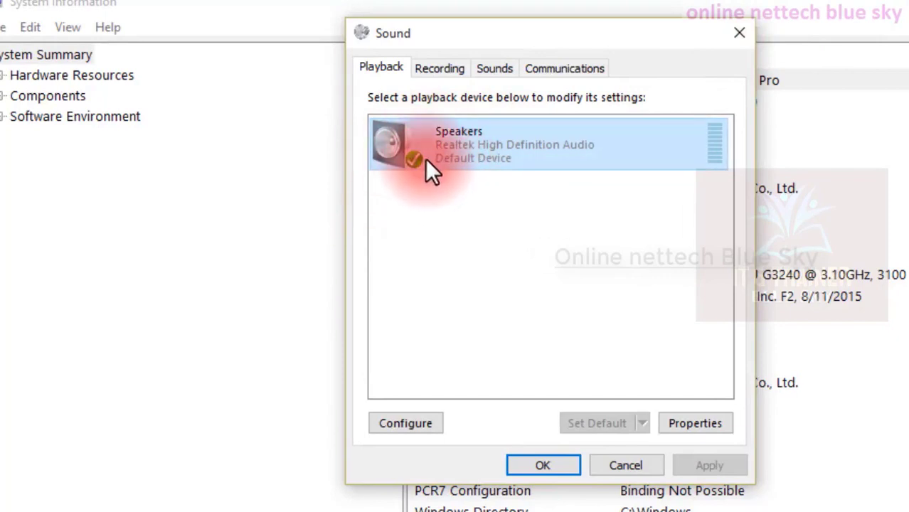
click(414, 424)
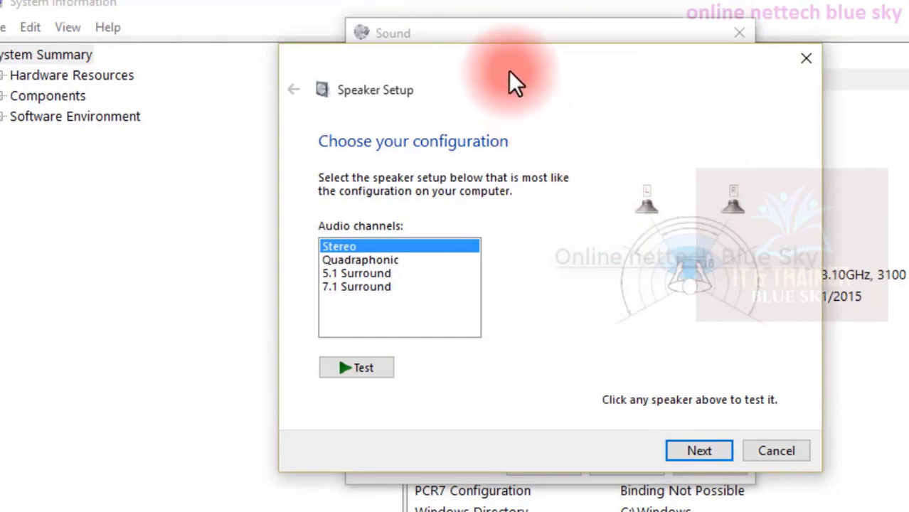
drag(509, 72, 811, 35)
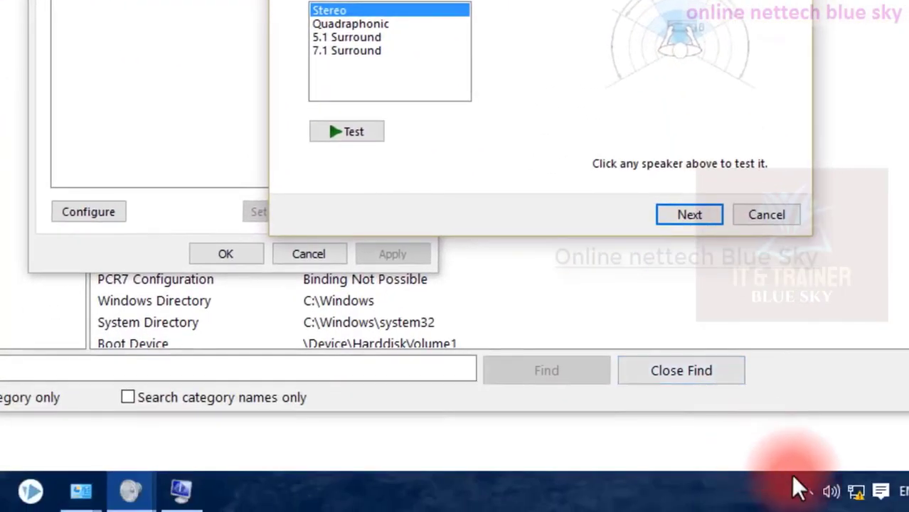
- Open Realtek HD Audio Manager from the hidden notification icons and start the Stereo speaker test
click(806, 490)
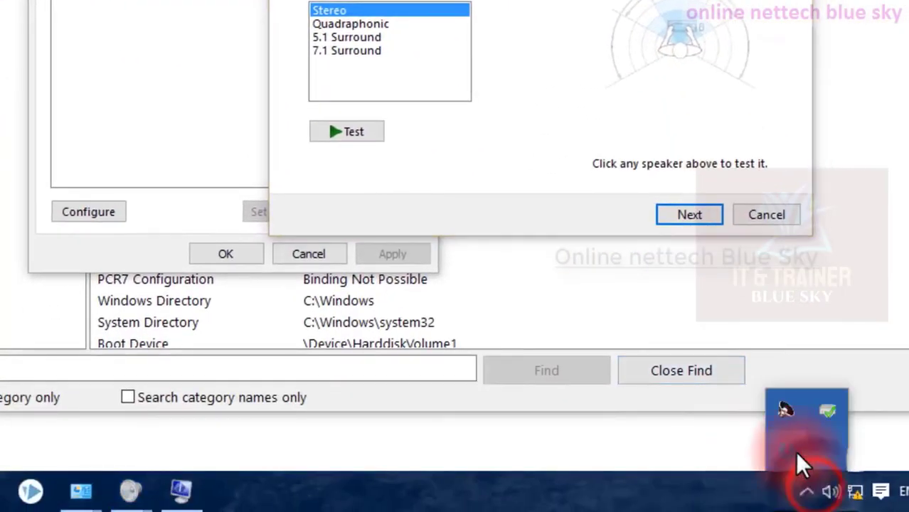
double_click(786, 416)
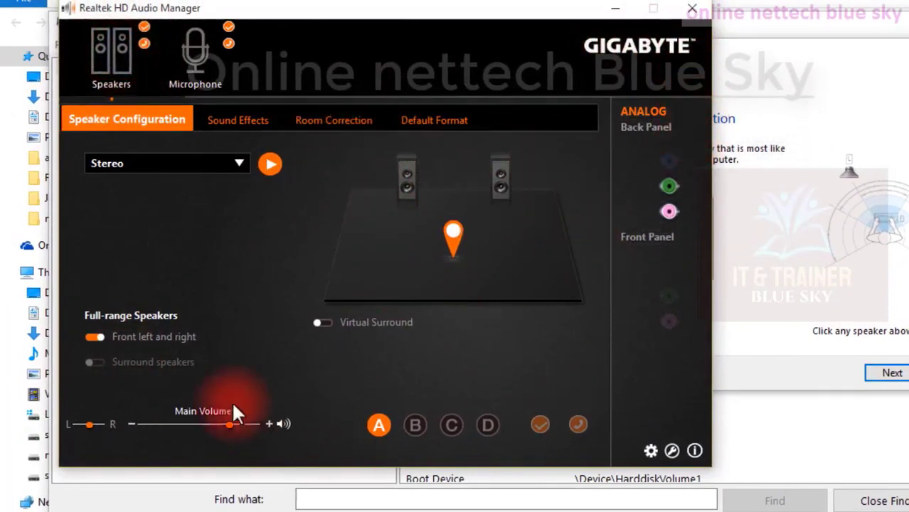
click(270, 164)
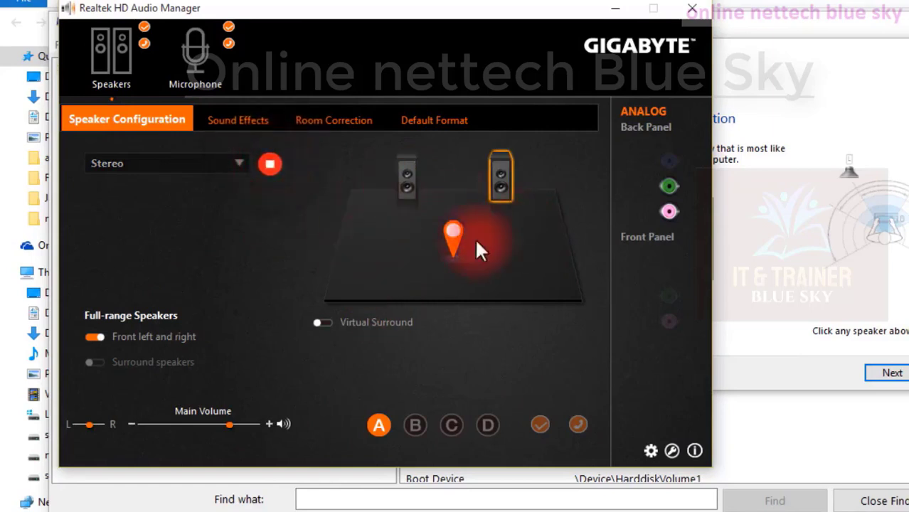
- Test the left and right speakers individually in Realtek HD Audio Manager and close the manager
click(398, 183)
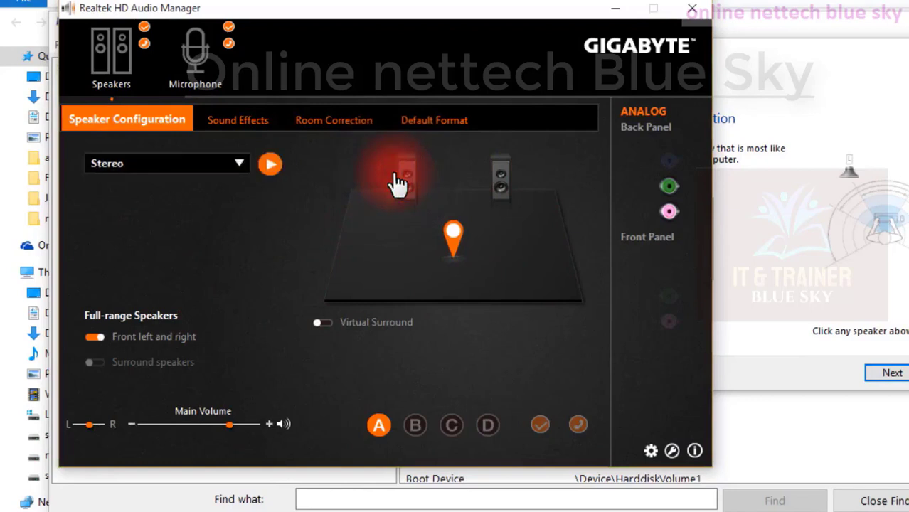
click(505, 182)
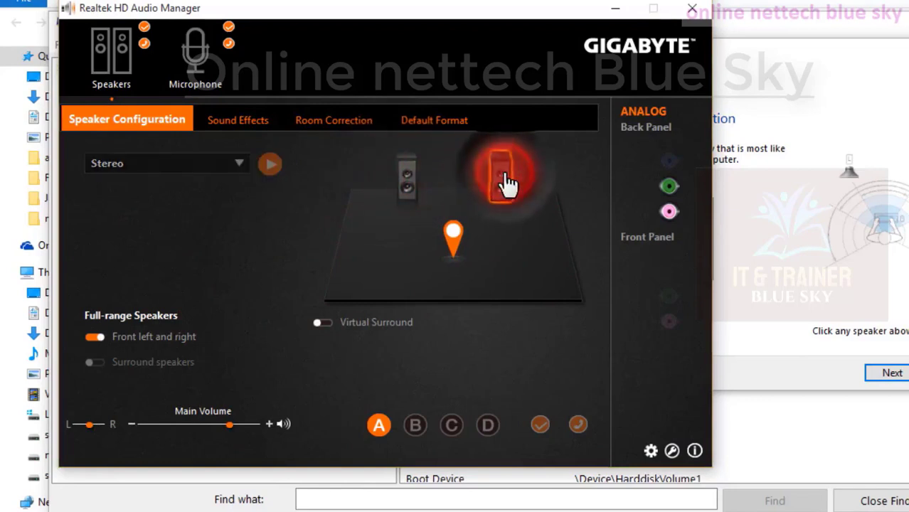
click(508, 184)
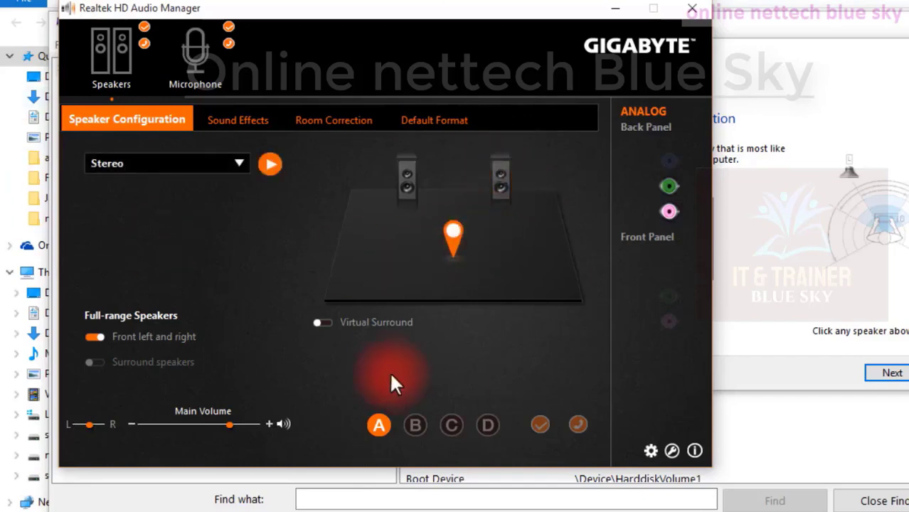
click(690, 9)
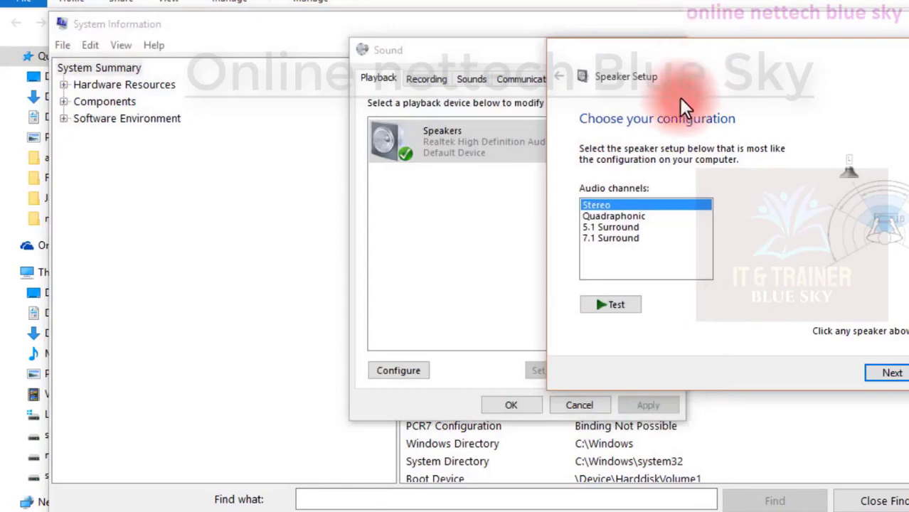
- Move the Speaker Setup window fully into view and run the speaker test for the Stereo configuration
drag(680, 76, 605, 71)
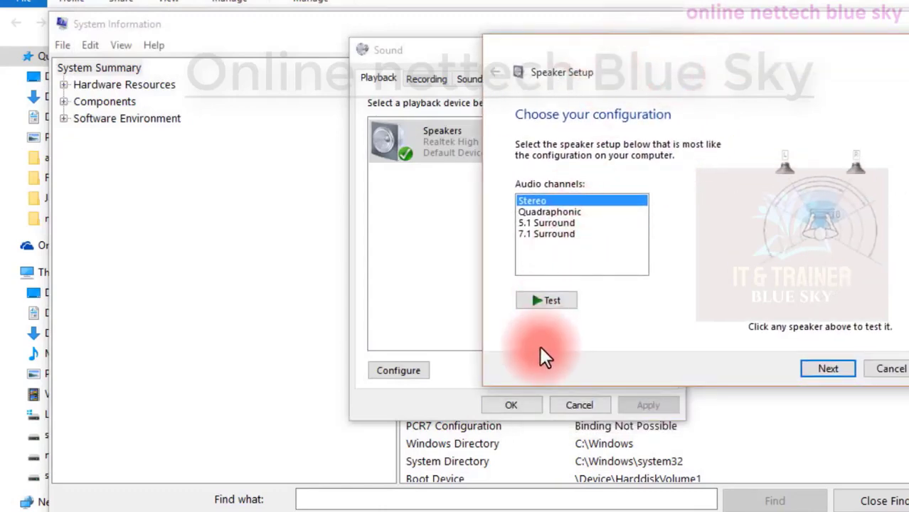
click(552, 299)
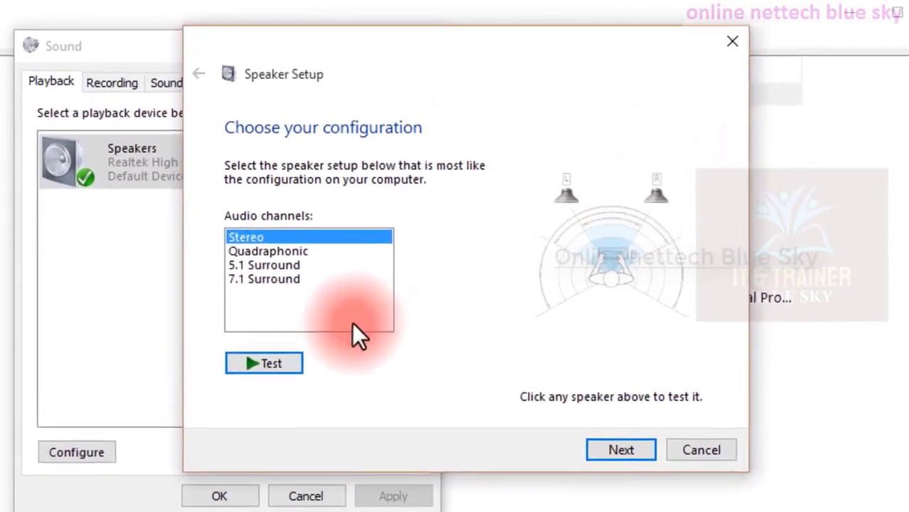
click(288, 350)
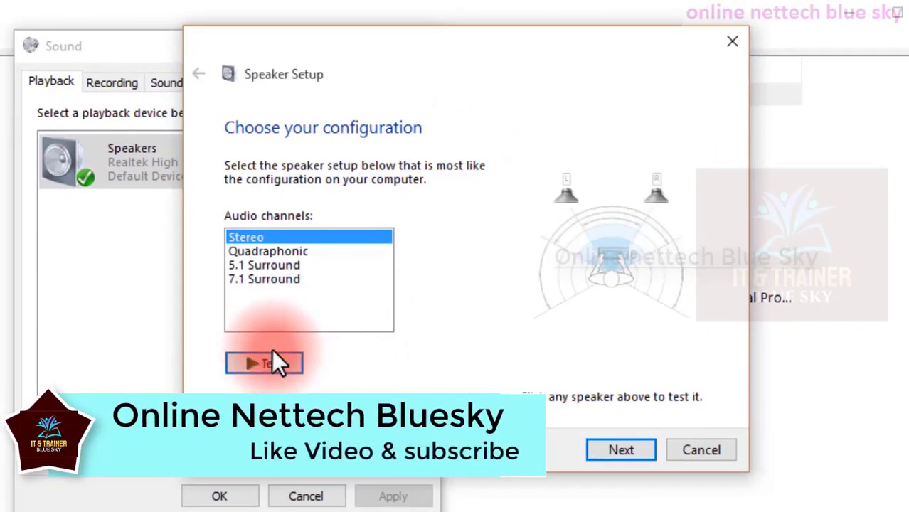
- Try to test the Quadraphonic configuration, declining to interrupt the application that uses the device
click(272, 252)
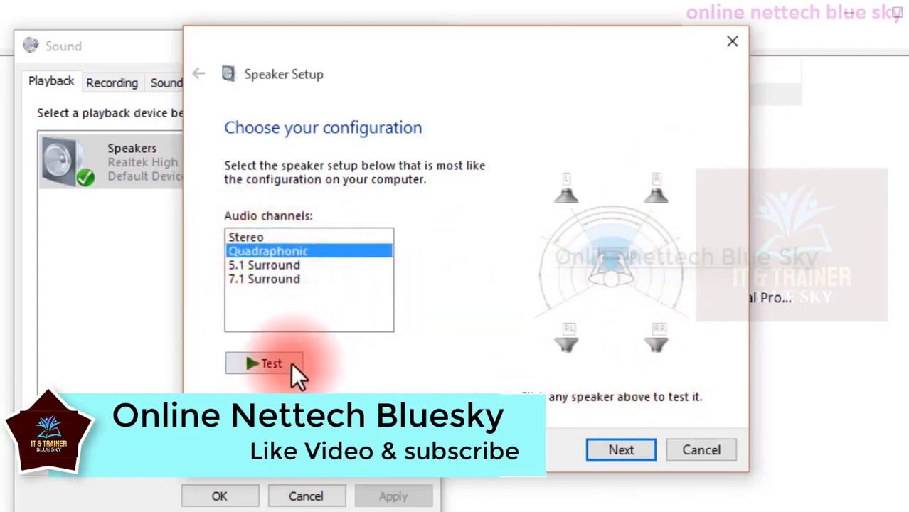
click(270, 363)
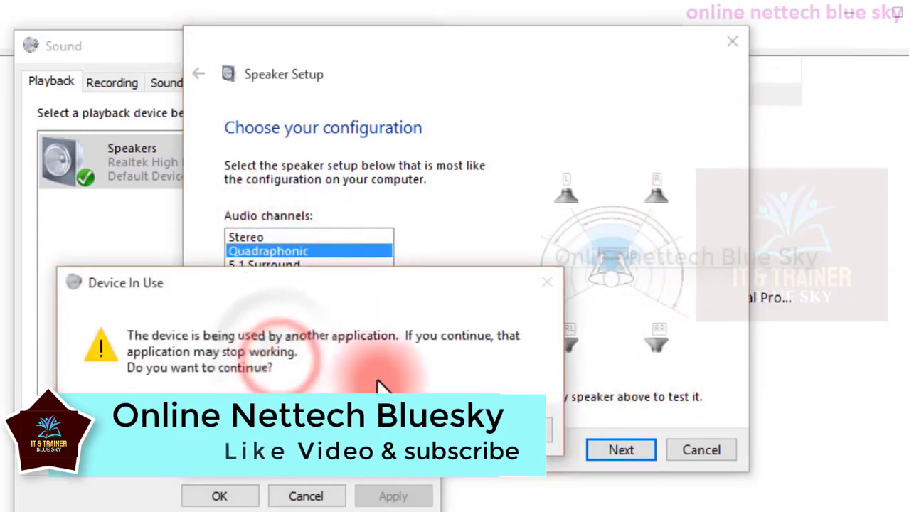
click(491, 431)
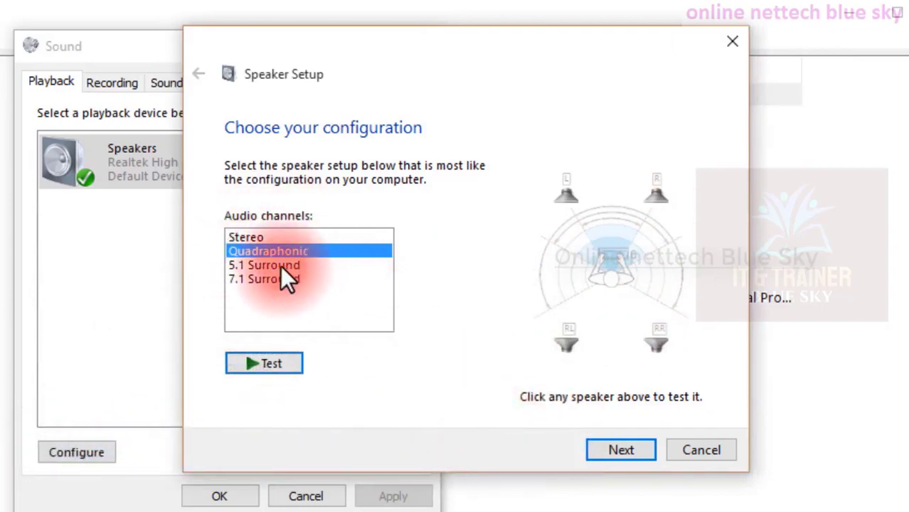
- Choose 5.1 Surround, try its front right and left speakers, and start the full test without interrupting the other application
click(280, 266)
click(656, 196)
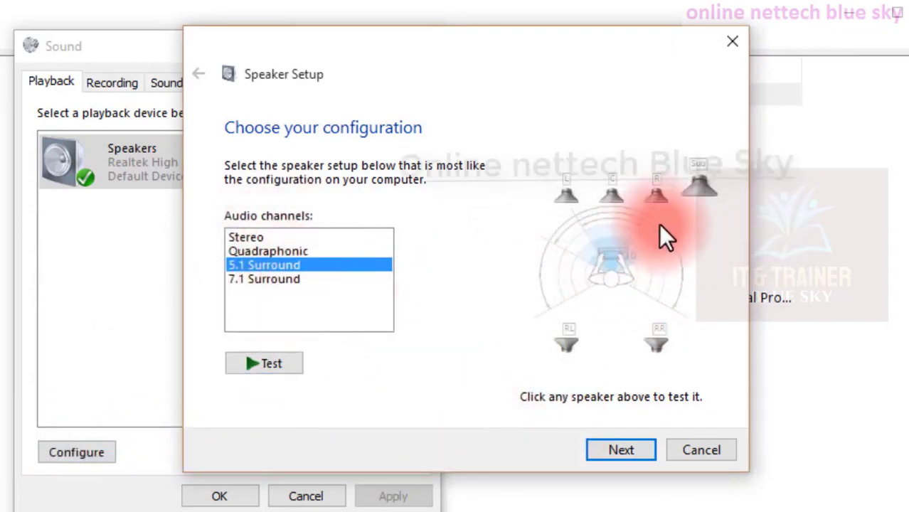
click(583, 198)
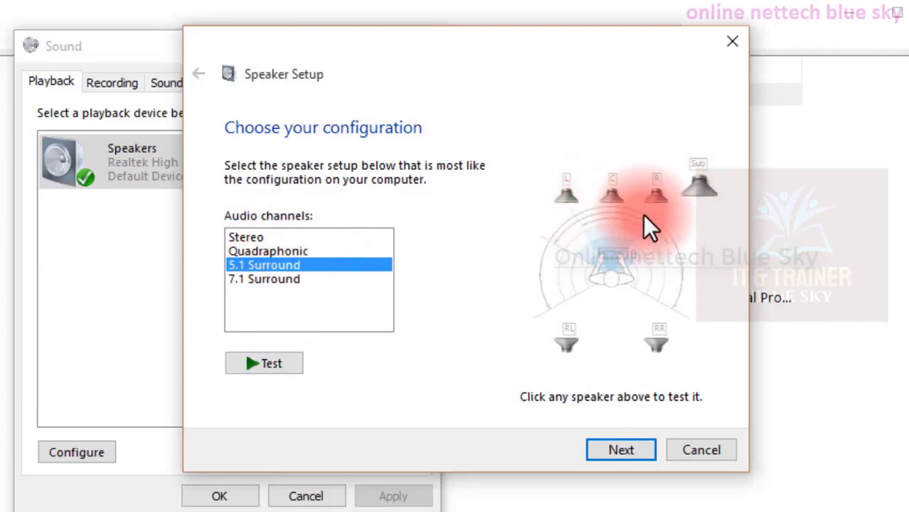
click(250, 360)
click(503, 430)
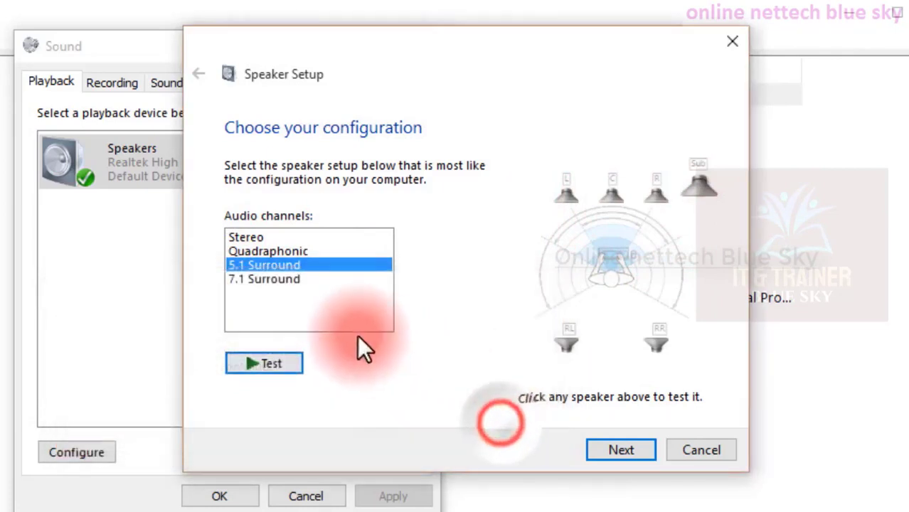
- Preview 7.1 Surround, run the 5.1 Surround test while allowing the other application to be interrupted, and cancel Speaker Setup
click(237, 279)
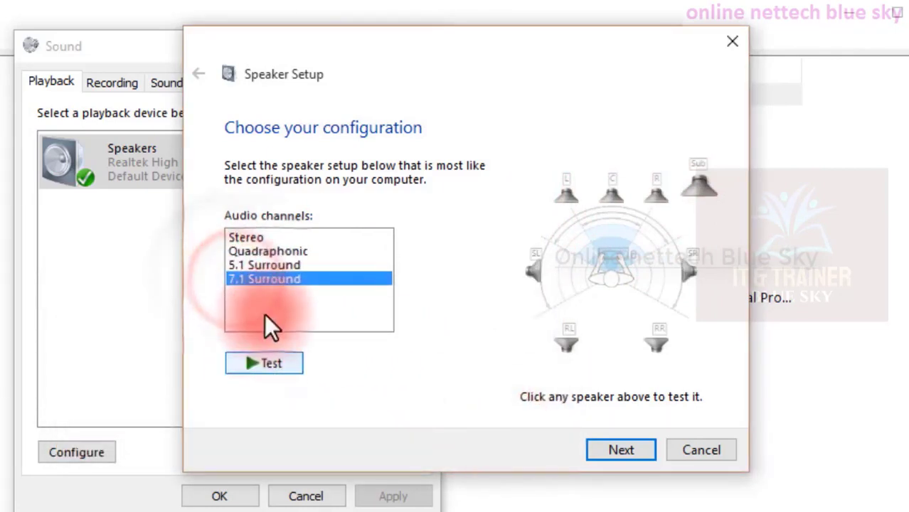
click(257, 266)
click(249, 359)
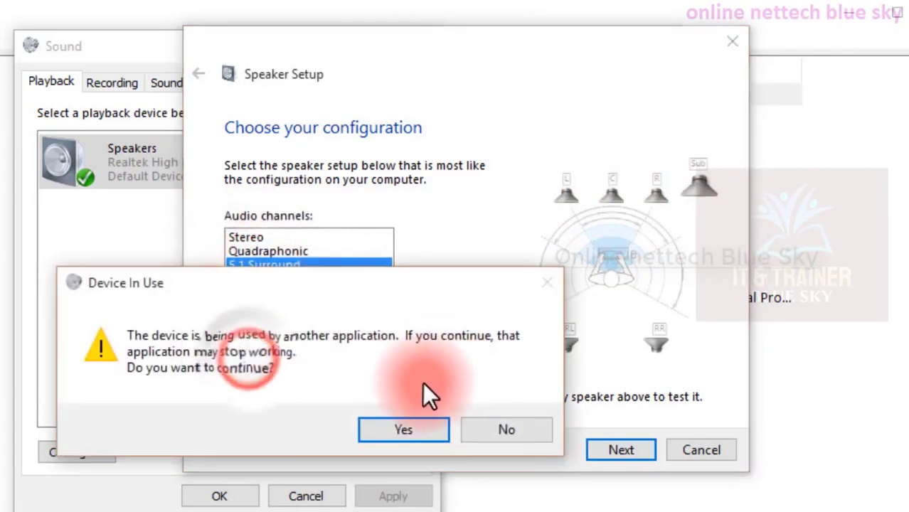
click(385, 427)
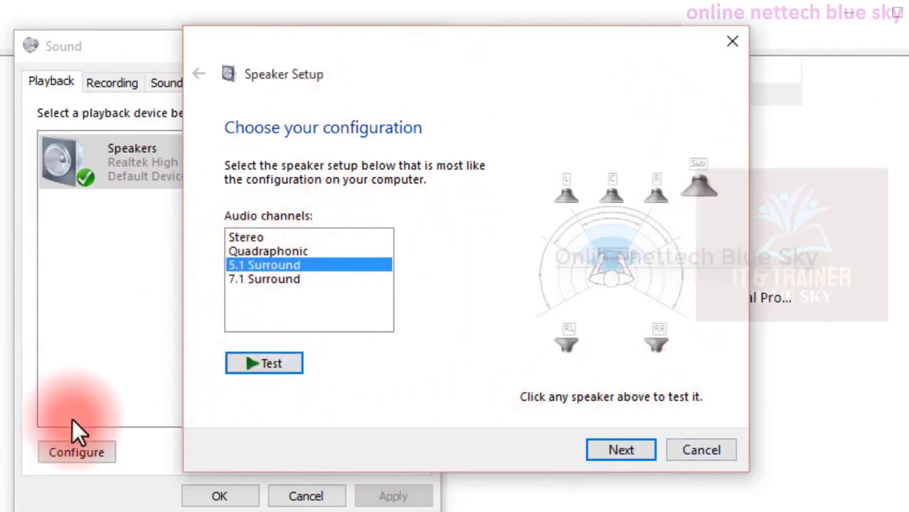
click(715, 452)
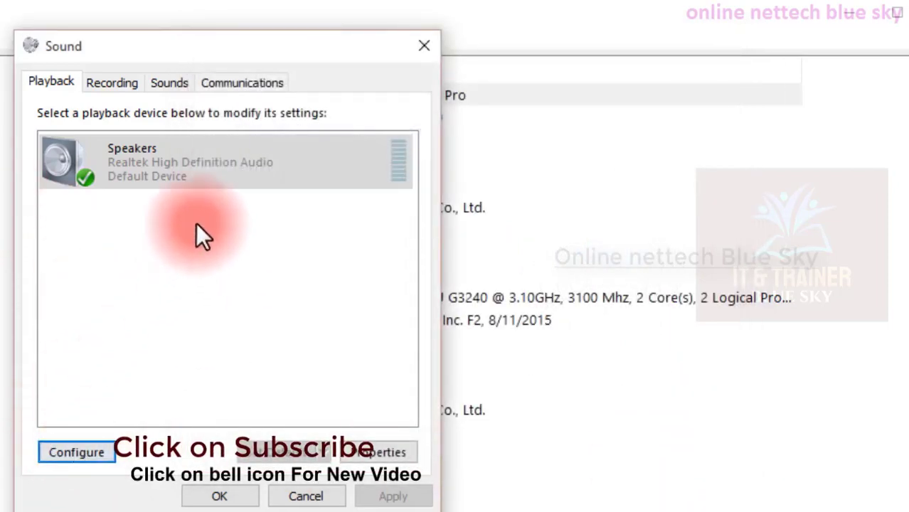
- Open the properties of the Speakers playback device, move the window aside and show its volume levels
click(229, 159)
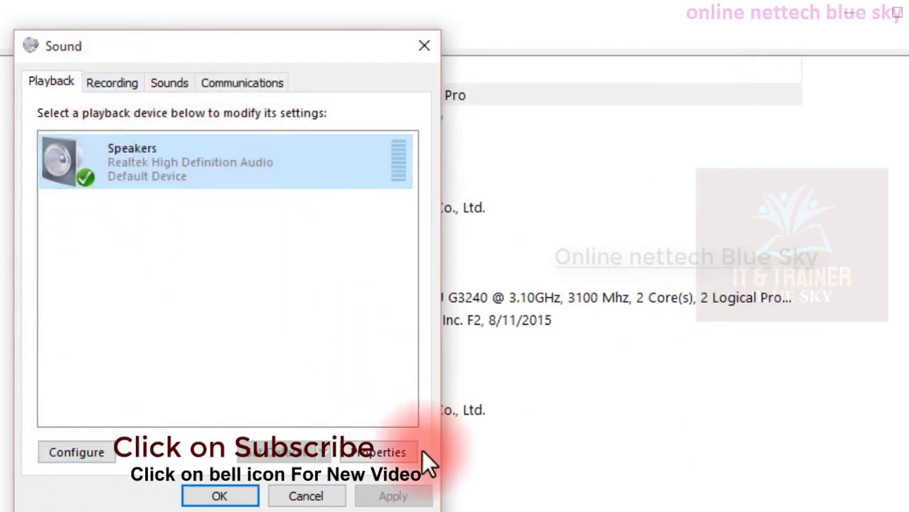
click(384, 452)
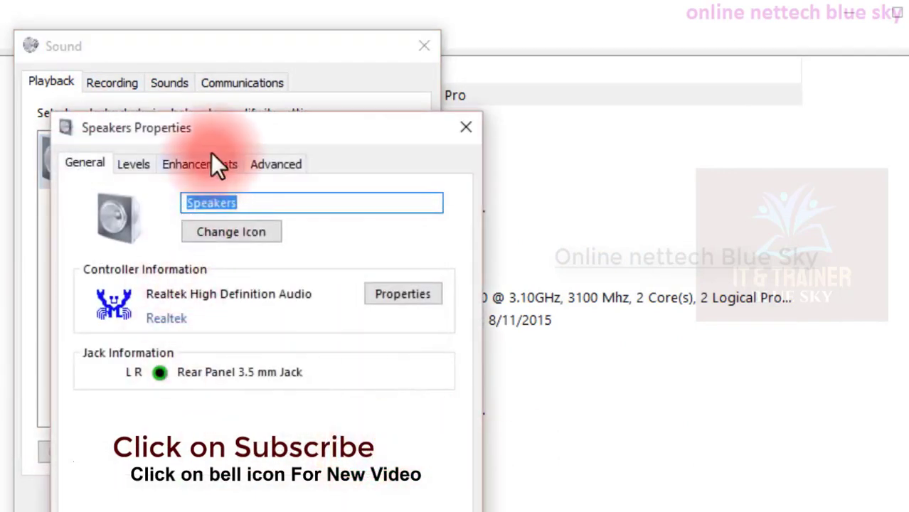
drag(203, 137, 483, 36)
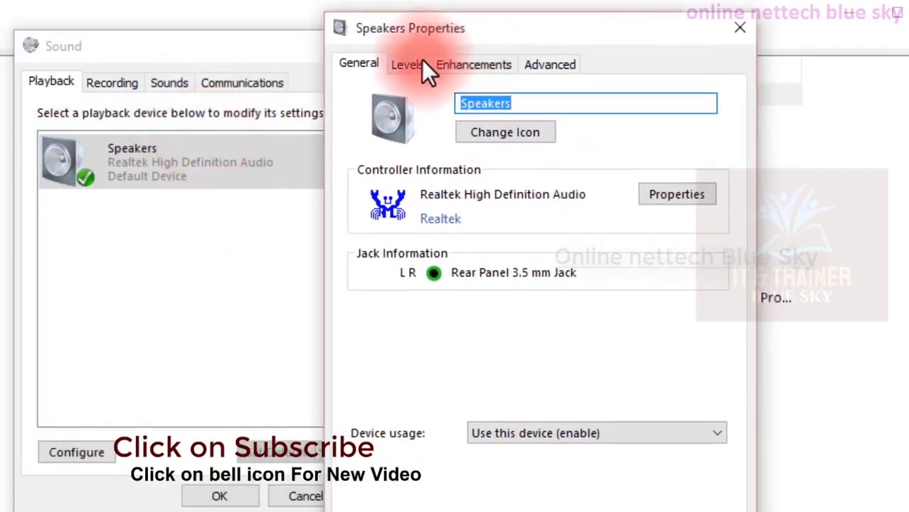
click(405, 64)
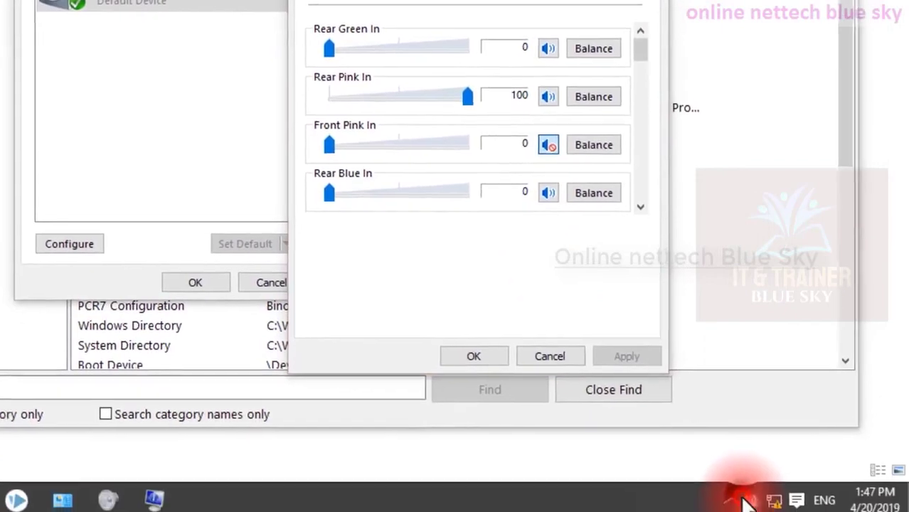
- Mute and unmute the Realtek HD Audio output several times, comparing it with the system volume control
click(747, 501)
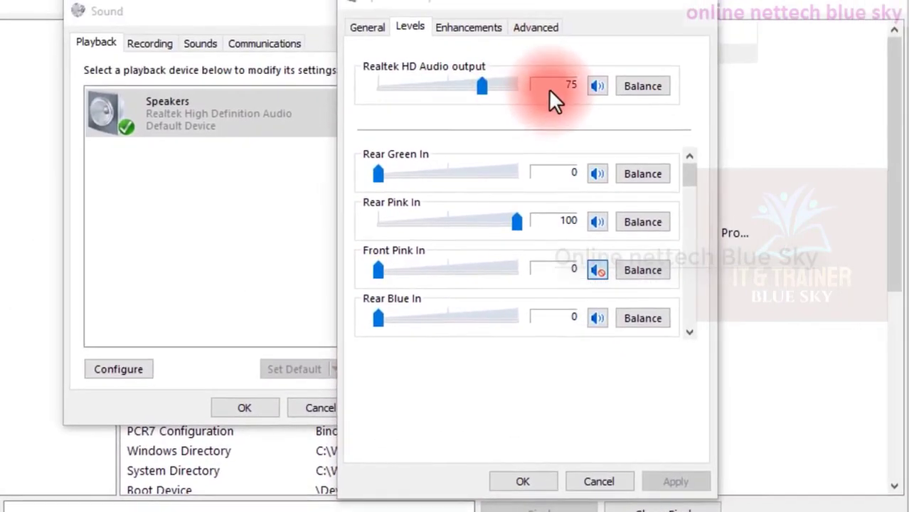
click(598, 86)
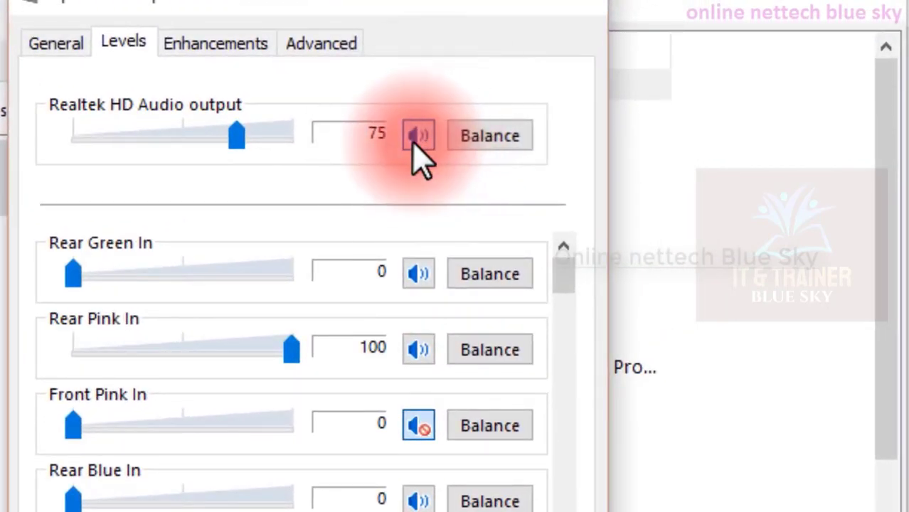
click(417, 136)
click(414, 138)
click(419, 137)
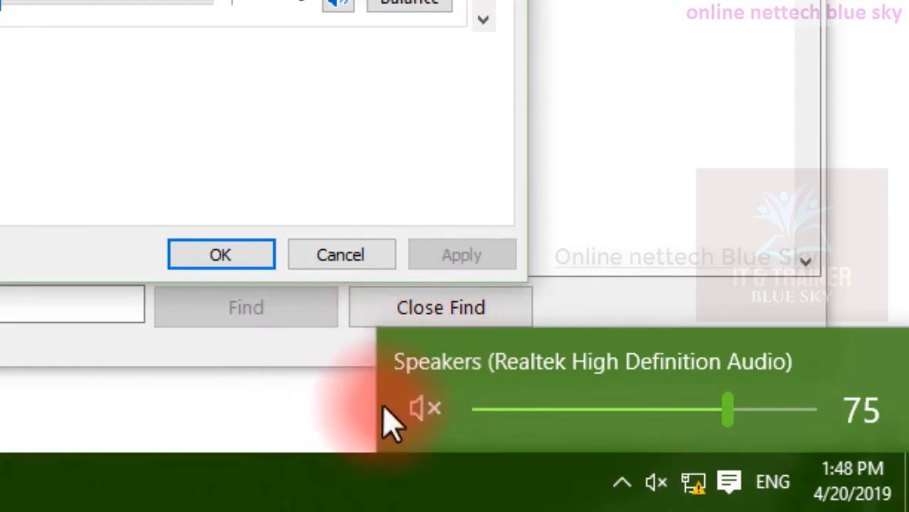
click(292, 17)
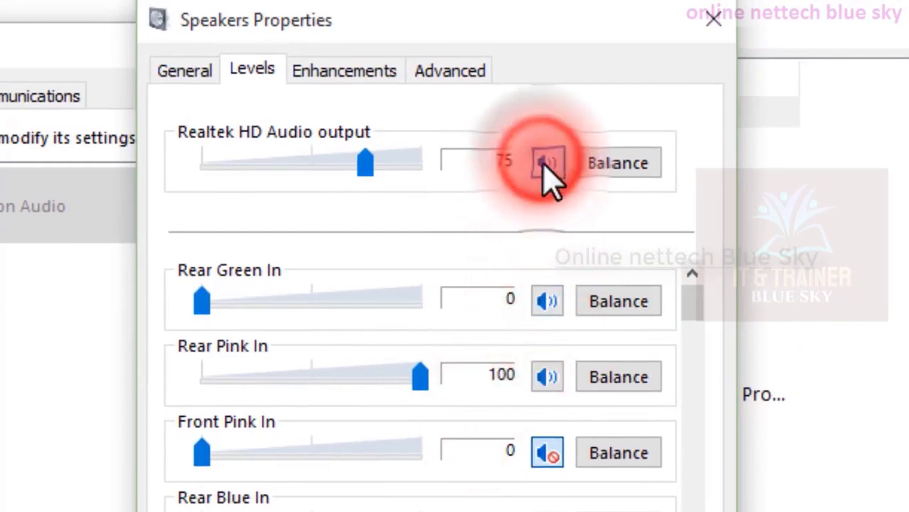
click(547, 163)
- View the channel balance of the Realtek HD Audio output and Rear Green In, and unmute Front Pink In
click(609, 168)
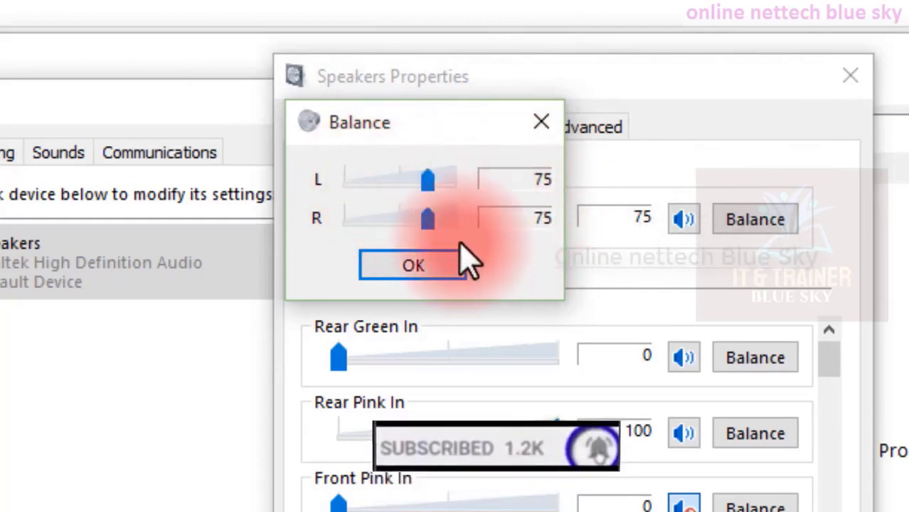
click(535, 131)
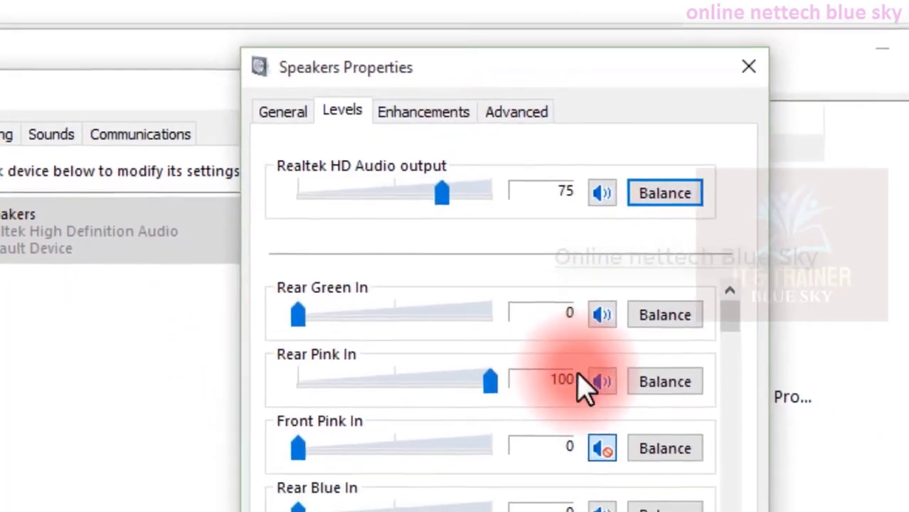
click(649, 314)
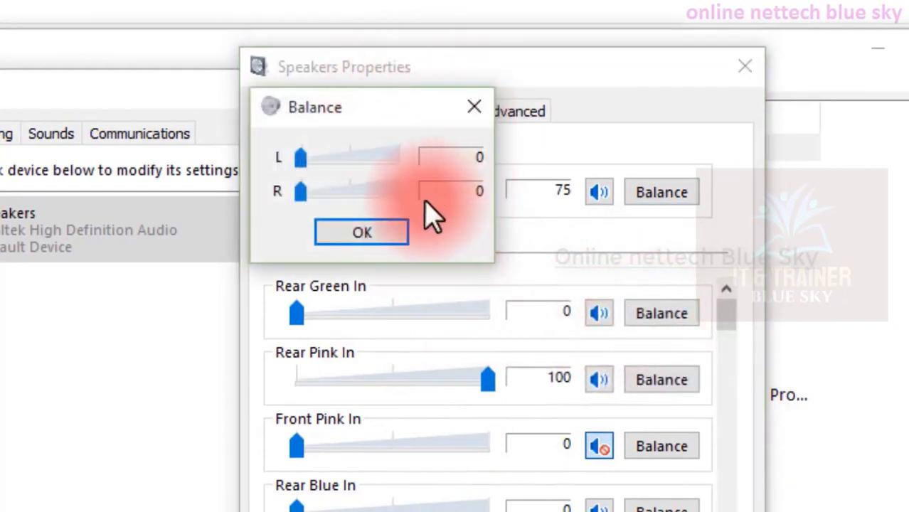
click(478, 107)
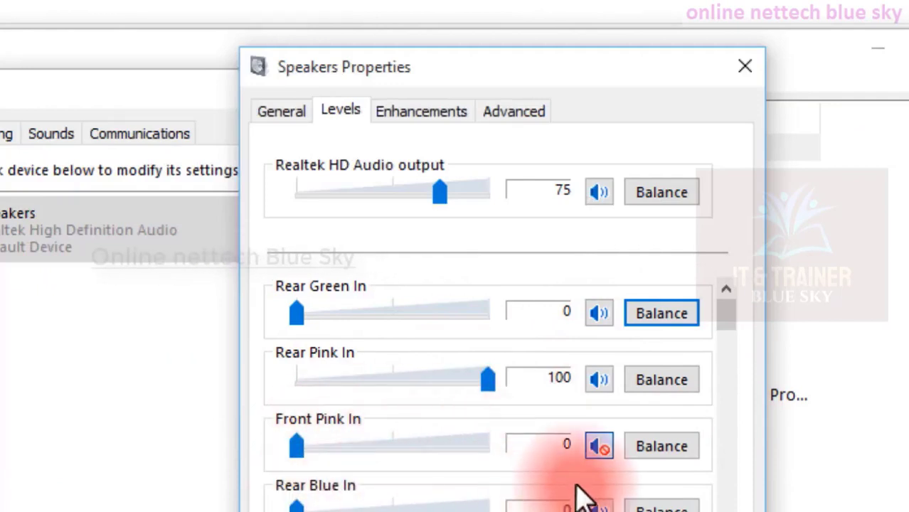
click(598, 447)
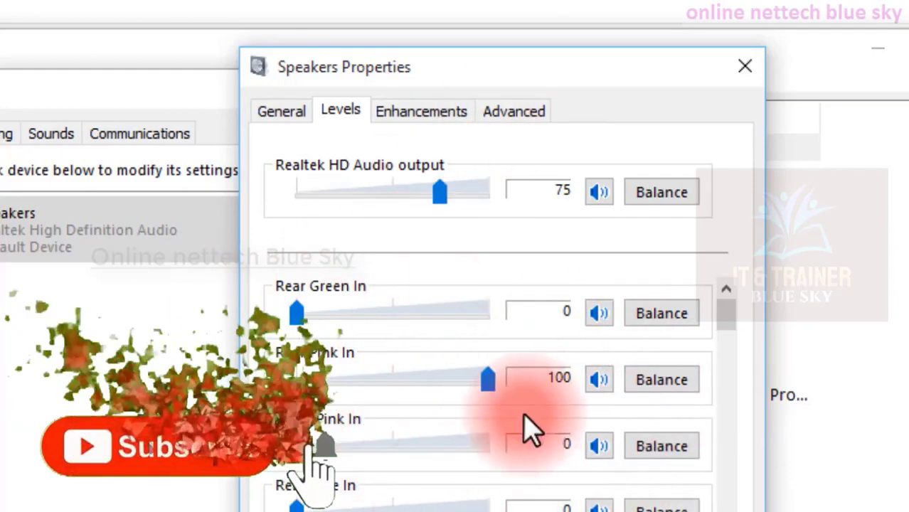
- Look through the sound effects available for the Speakers and test the device's default format
click(390, 115)
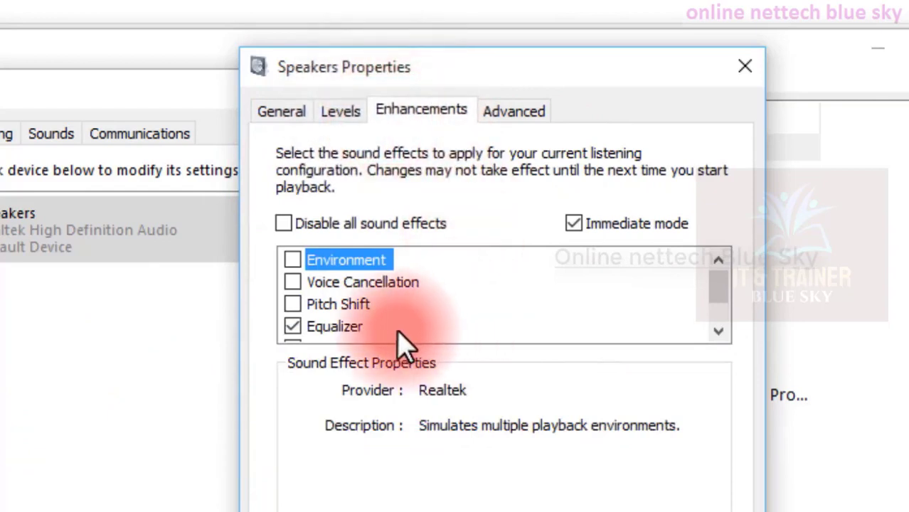
scroll(398, 340, down, 1)
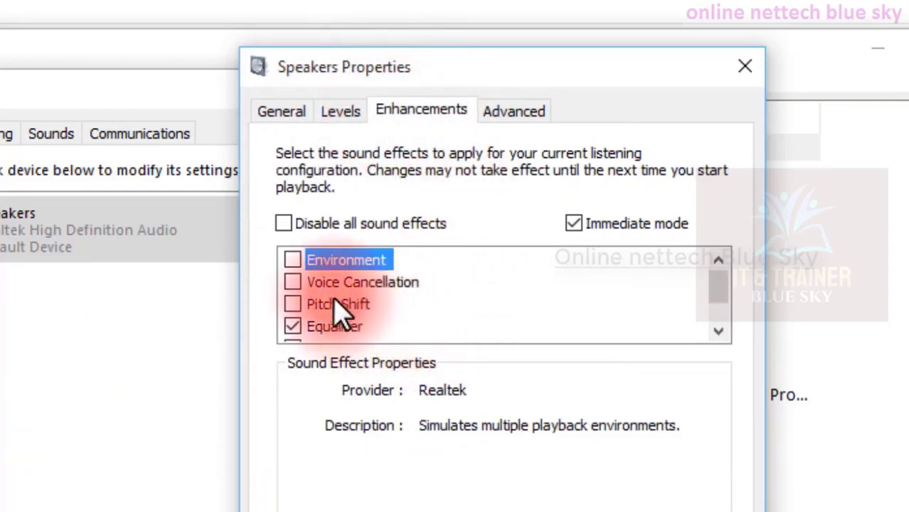
click(297, 266)
scroll(328, 303, down, 1)
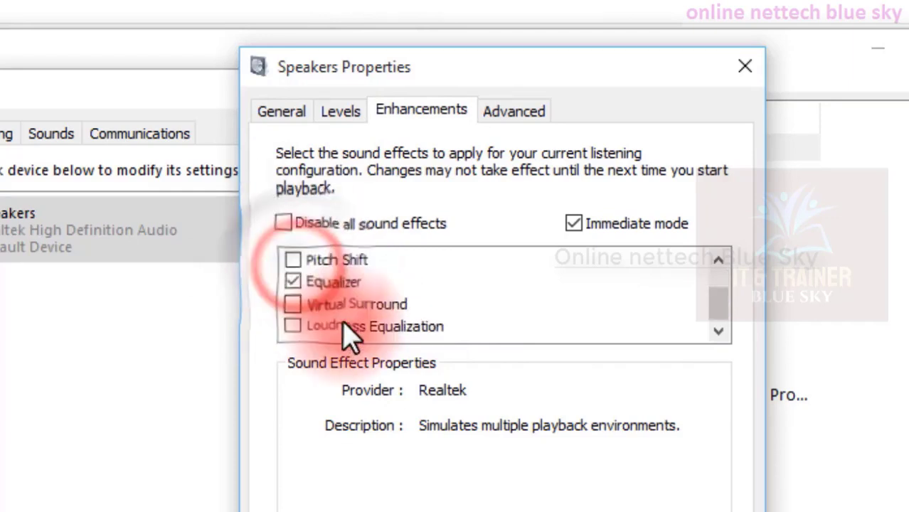
click(483, 111)
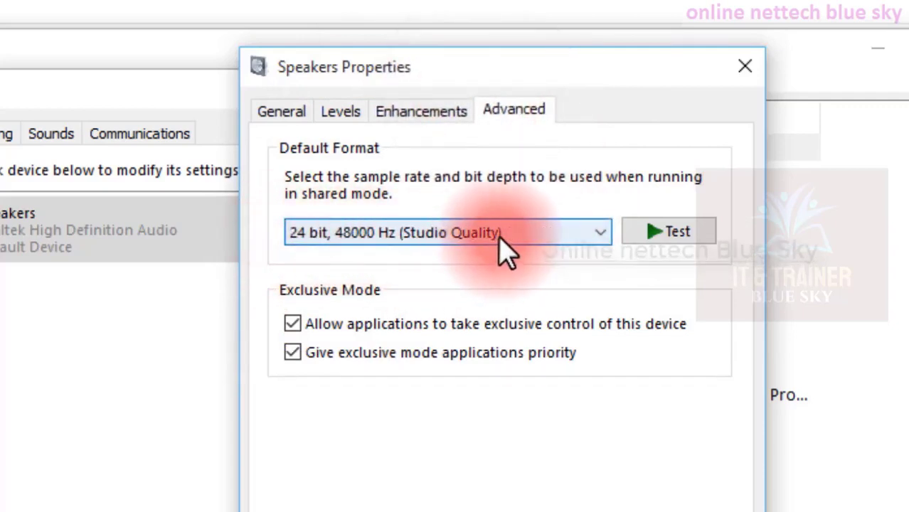
click(629, 235)
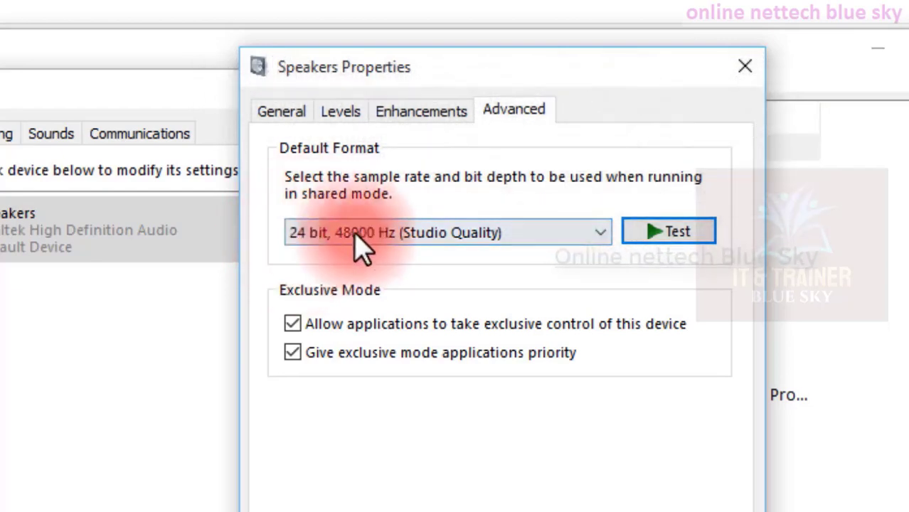
- Look through the default formats available for the Speakers, show the system volume slider and close the Speakers' properties
click(530, 234)
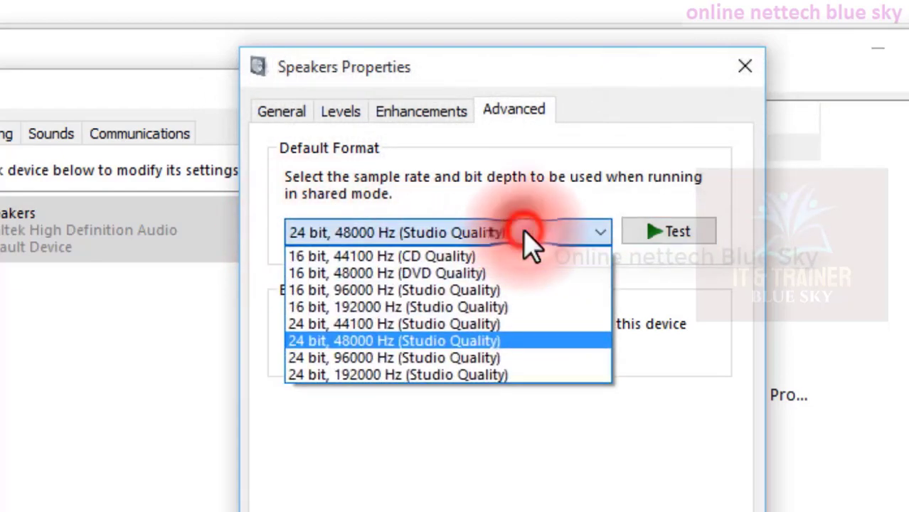
click(436, 232)
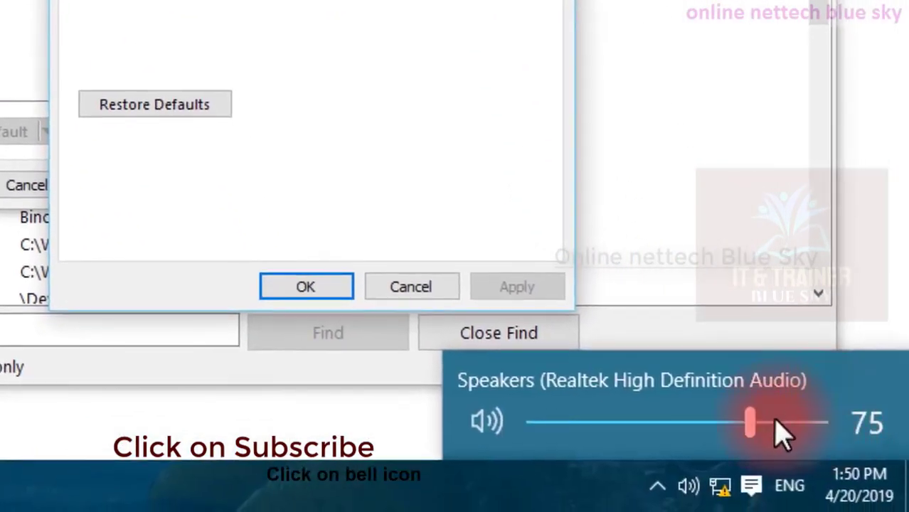
drag(781, 430, 767, 407)
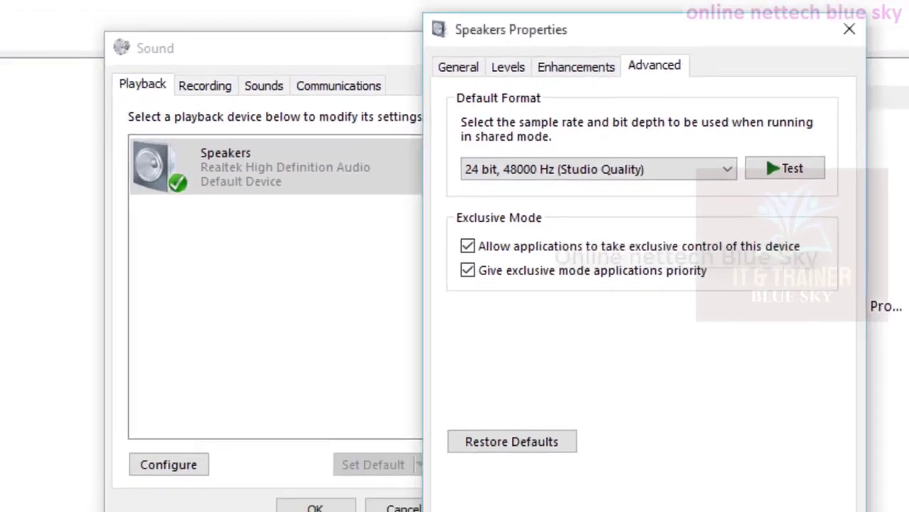
click(349, 455)
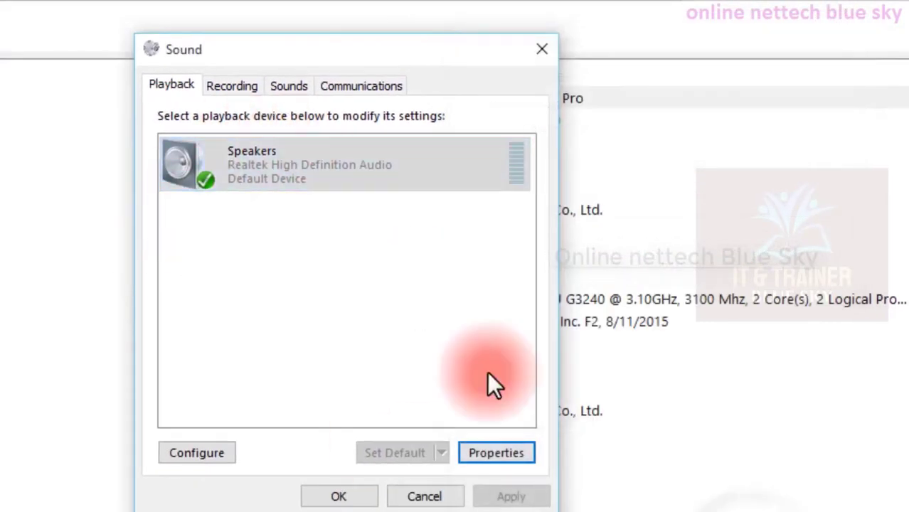
- Reopen the Speakers' properties, move the window aside and view the available device icons without changing the icon
click(496, 453)
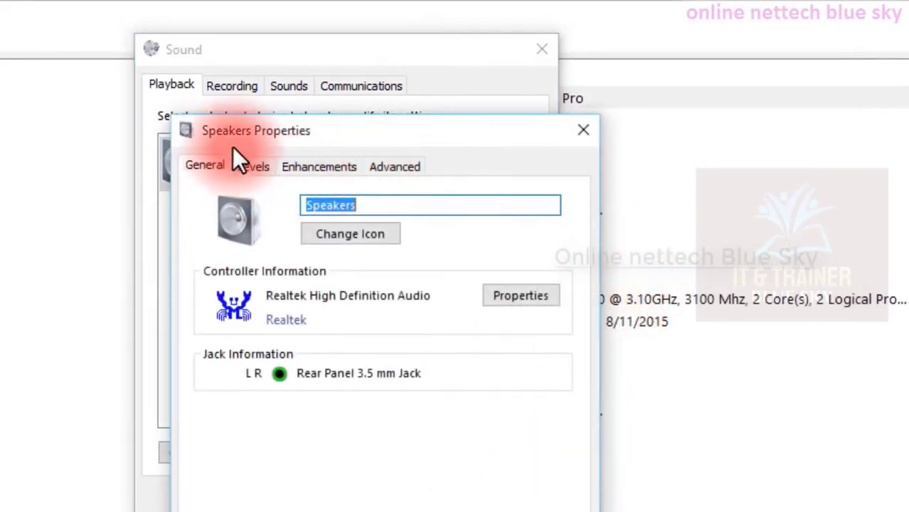
drag(233, 148, 676, 143)
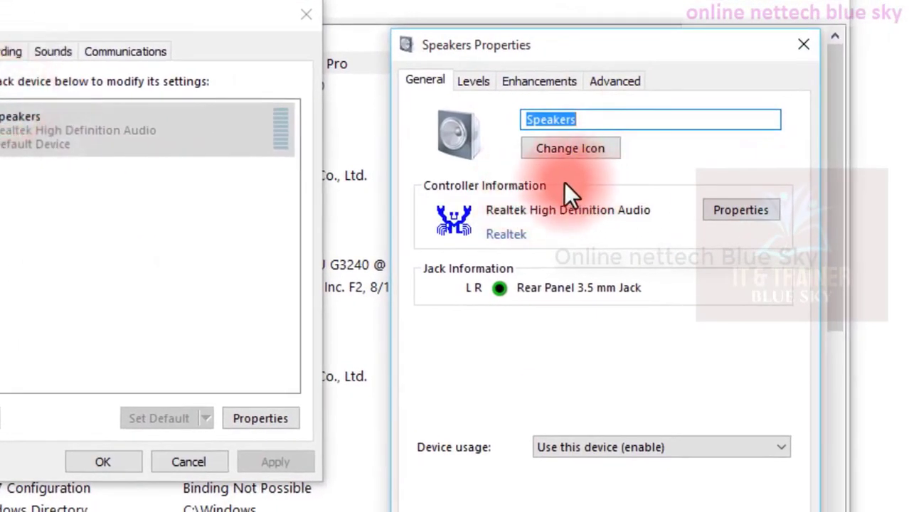
click(544, 148)
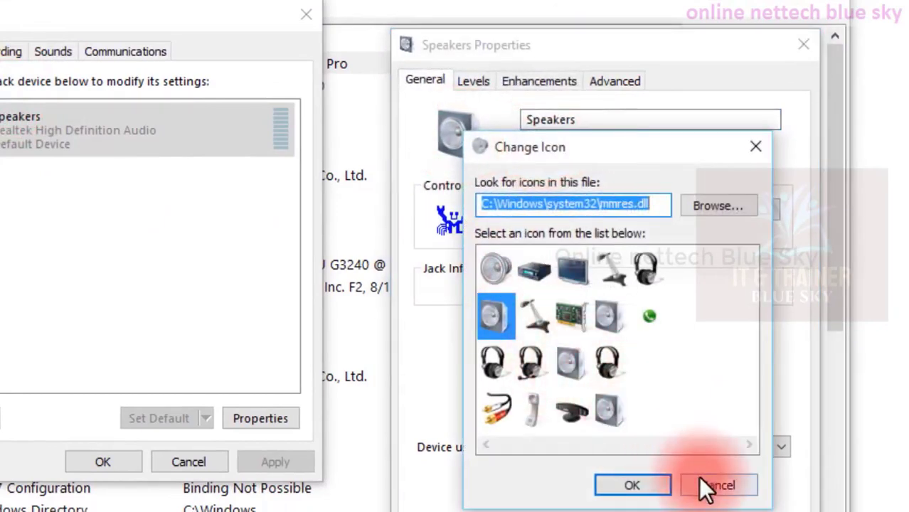
click(701, 478)
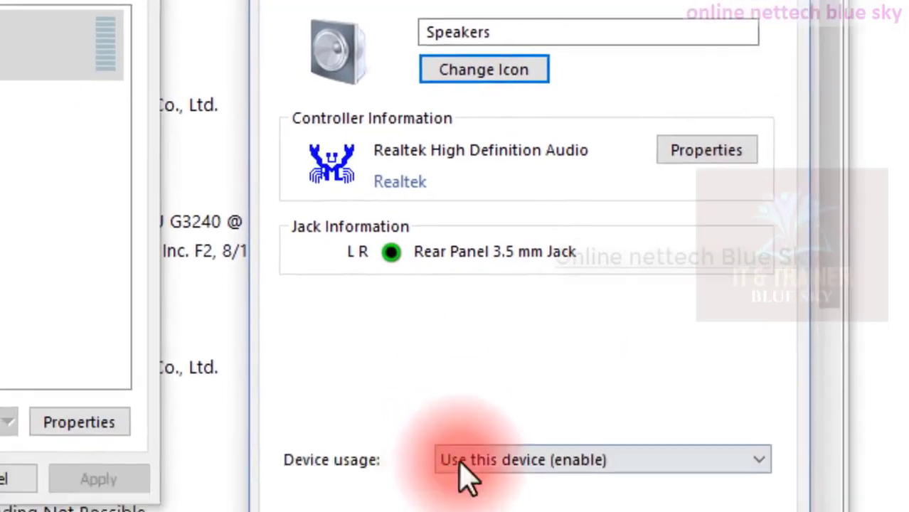
- Try the "Don't use this device (disable)" usage for the Speakers, return to "Use this device (enable)" and cancel the properties
click(462, 464)
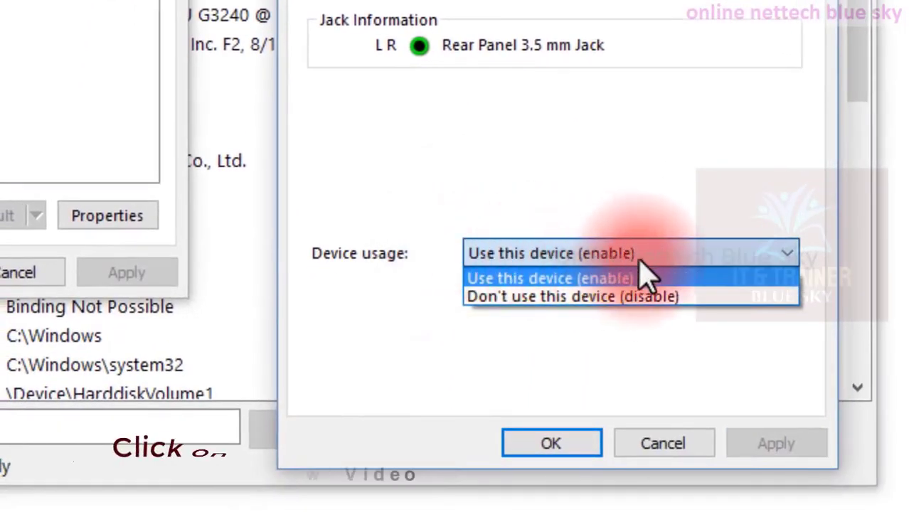
click(606, 298)
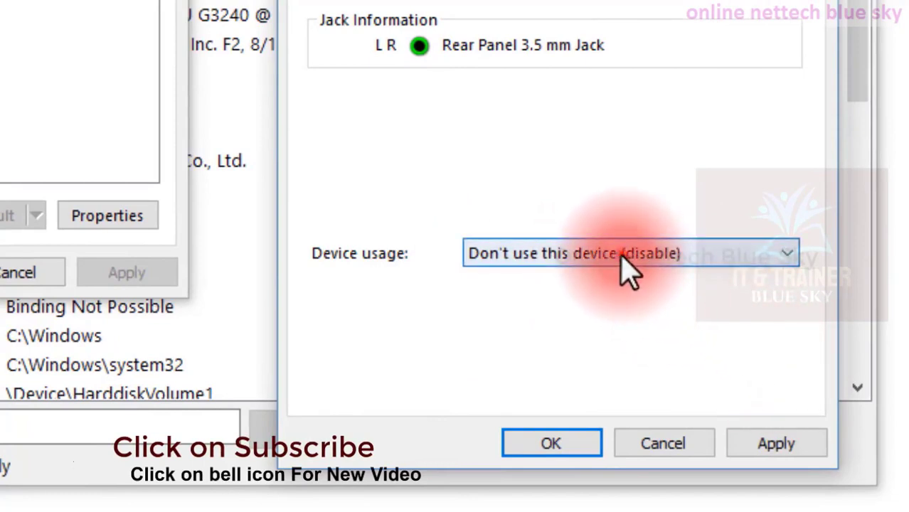
click(623, 260)
click(553, 277)
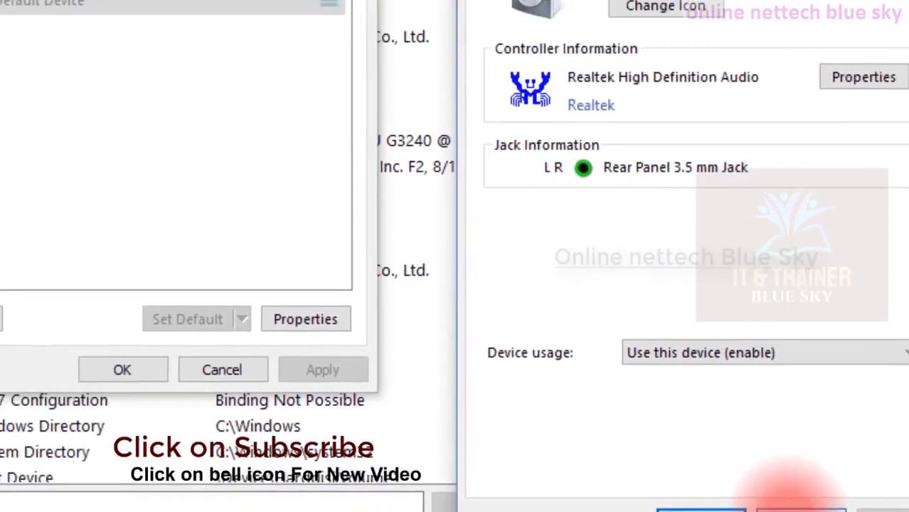
click(663, 443)
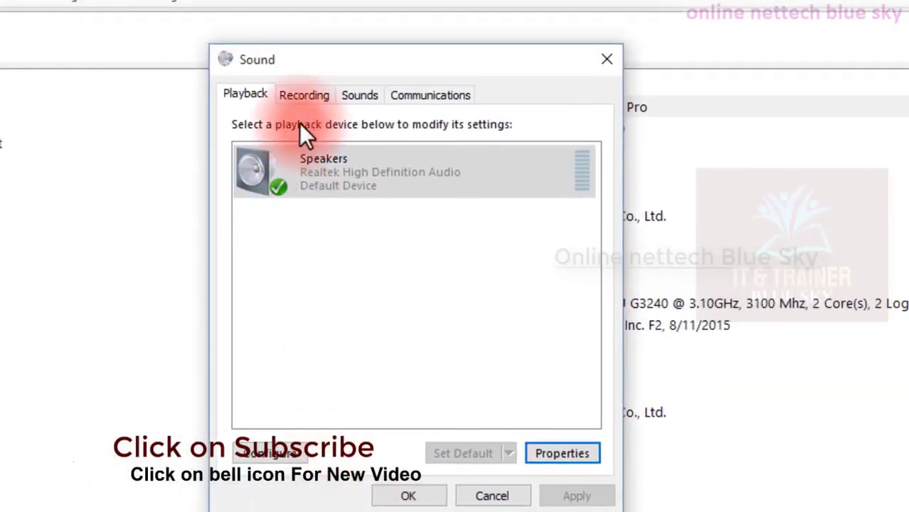
- Show the recording devices, open the Microphone's properties and move the window aside to view its controller and jack information
click(304, 97)
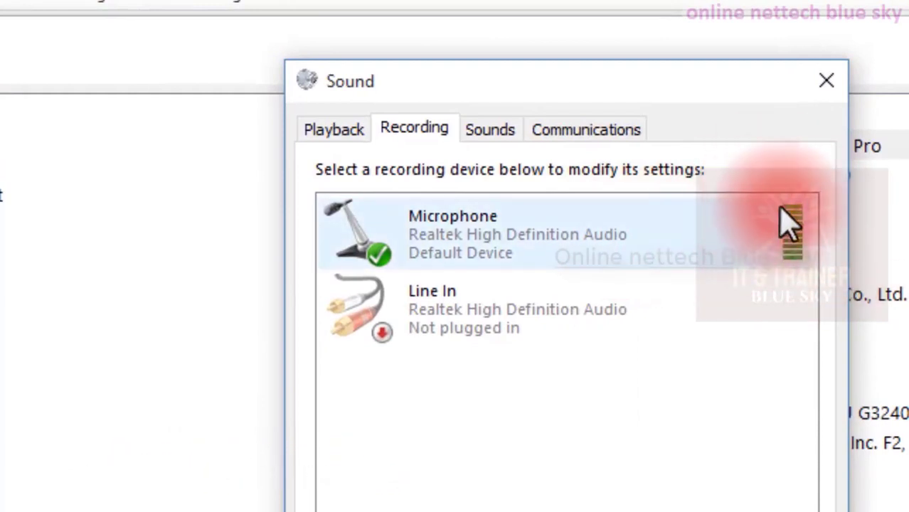
click(473, 249)
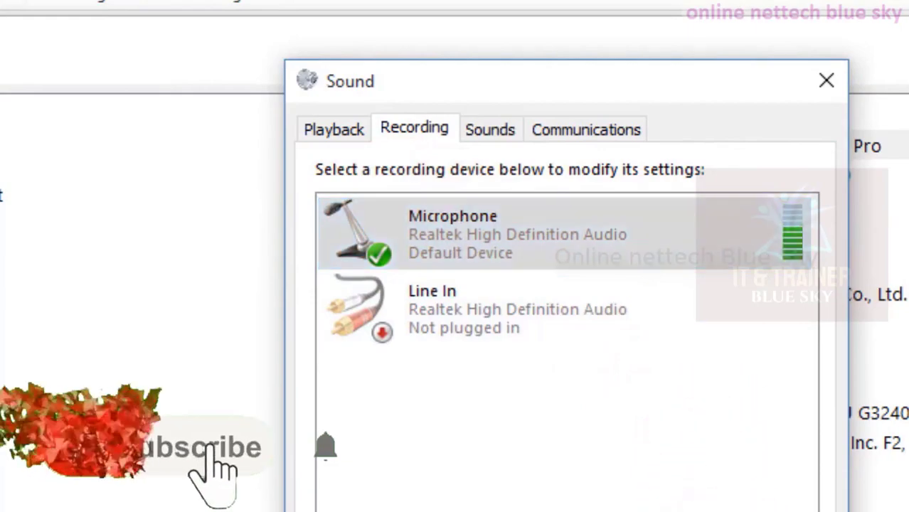
click(715, 508)
drag(450, 188, 908, 37)
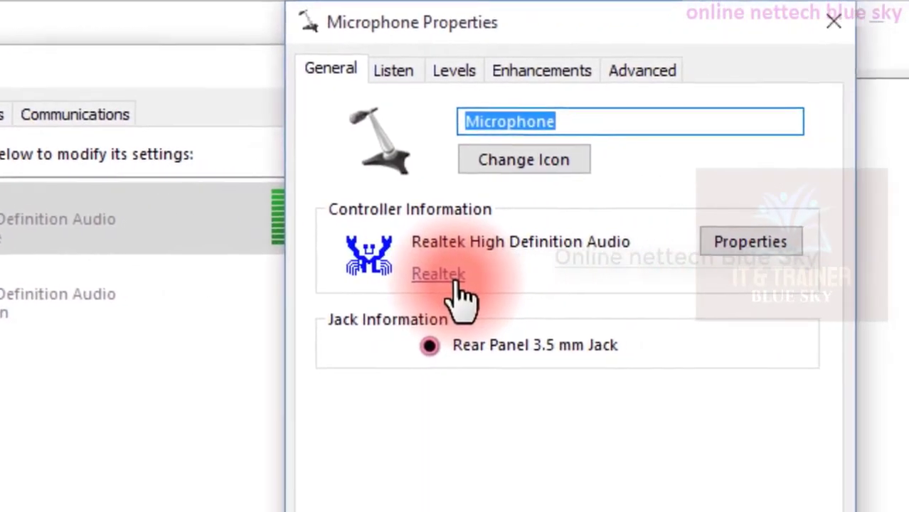
drag(403, 18, 477, 4)
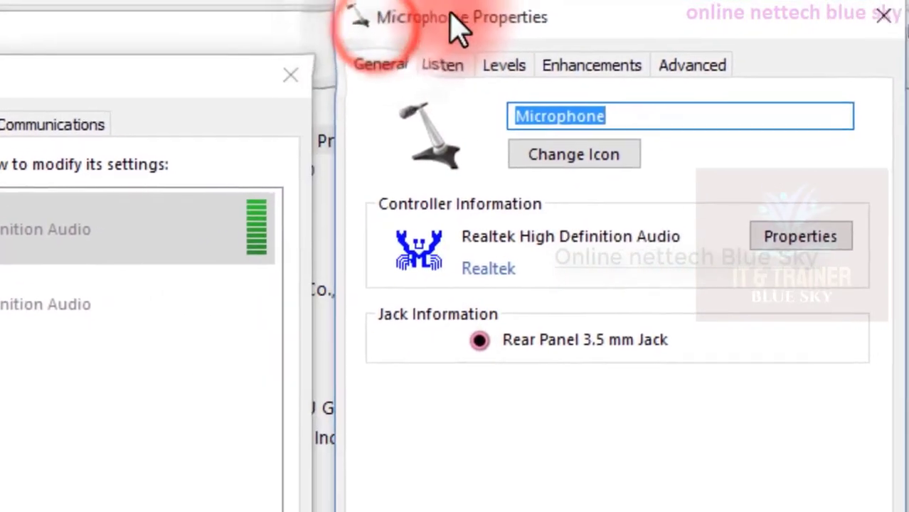
- Return to the playback devices, open the Speakers' properties to compare the jack information and close them
click(190, 245)
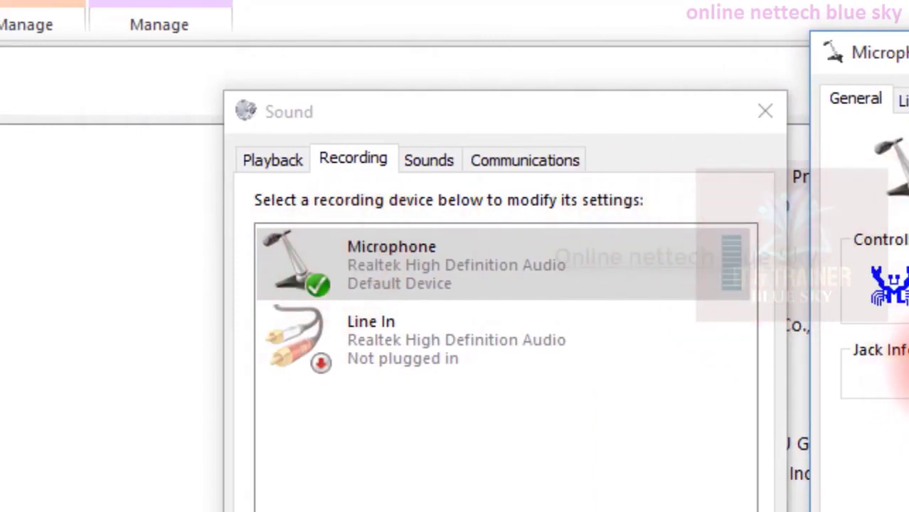
click(292, 166)
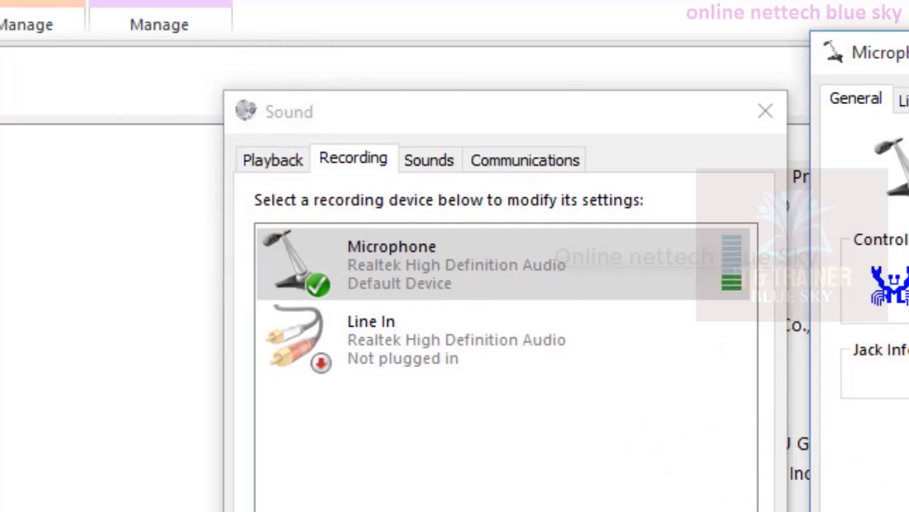
click(288, 160)
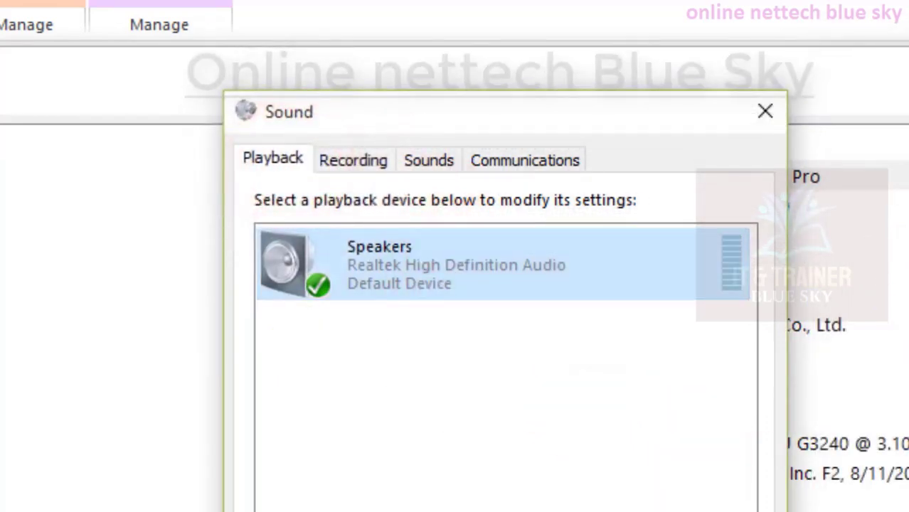
key(alt+p)
drag(442, 222, 543, 79)
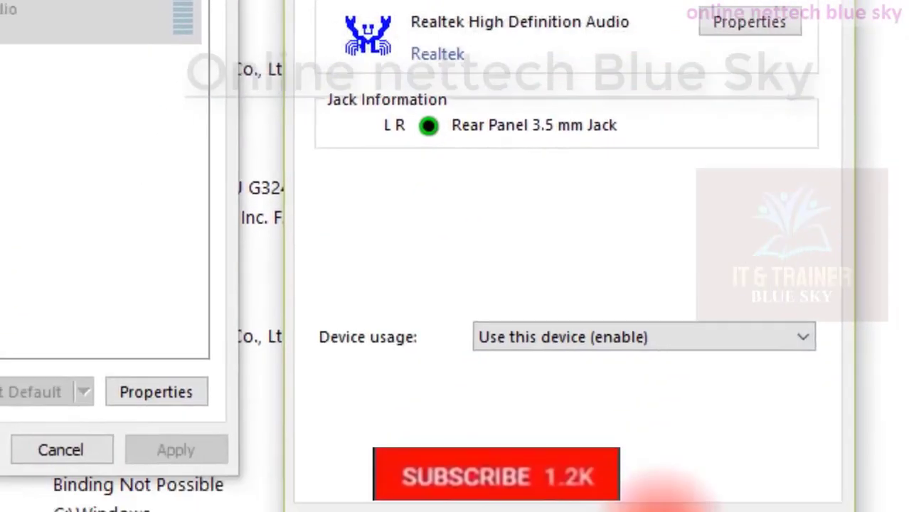
click(741, 416)
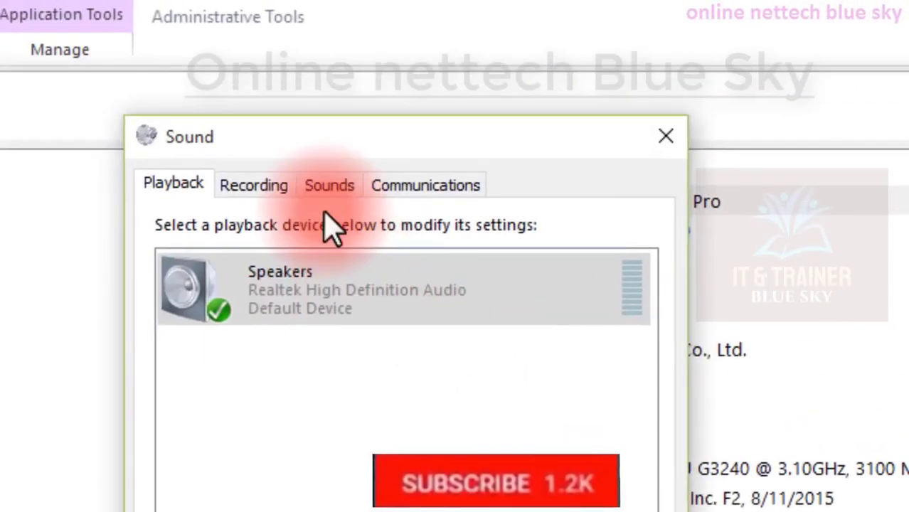
- Go back to the recording devices, reopen the Microphone's properties and move the window clear of the device list
click(256, 186)
click(477, 306)
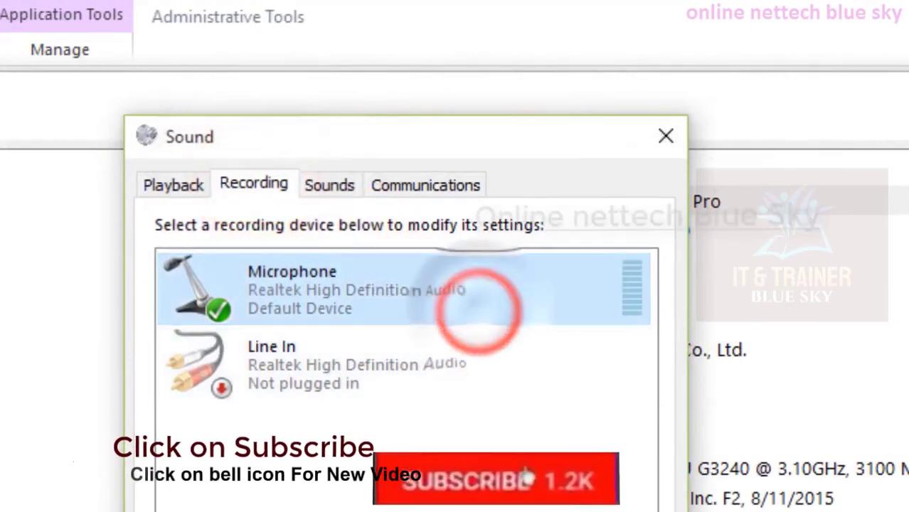
double_click(476, 306)
drag(400, 264, 635, 236)
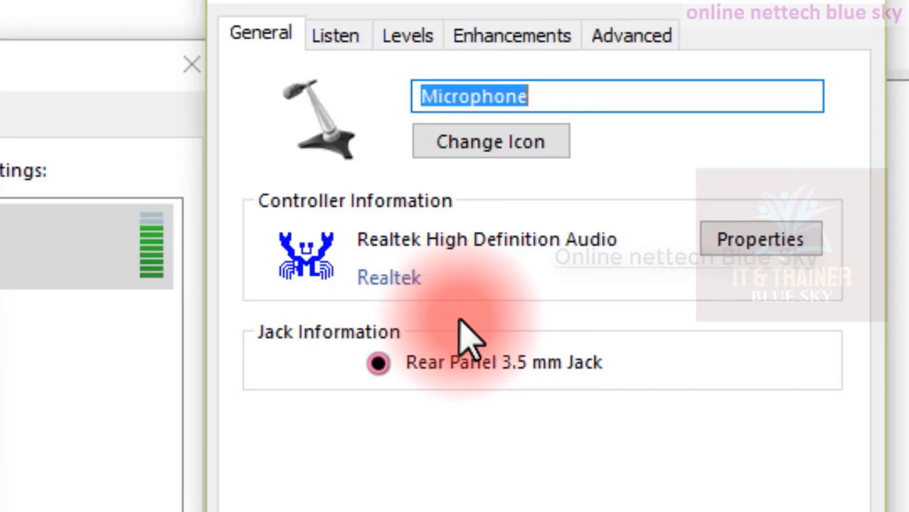
- Examine the Microphone's listening options, its volume and boost levels, and its available sound effects
click(340, 41)
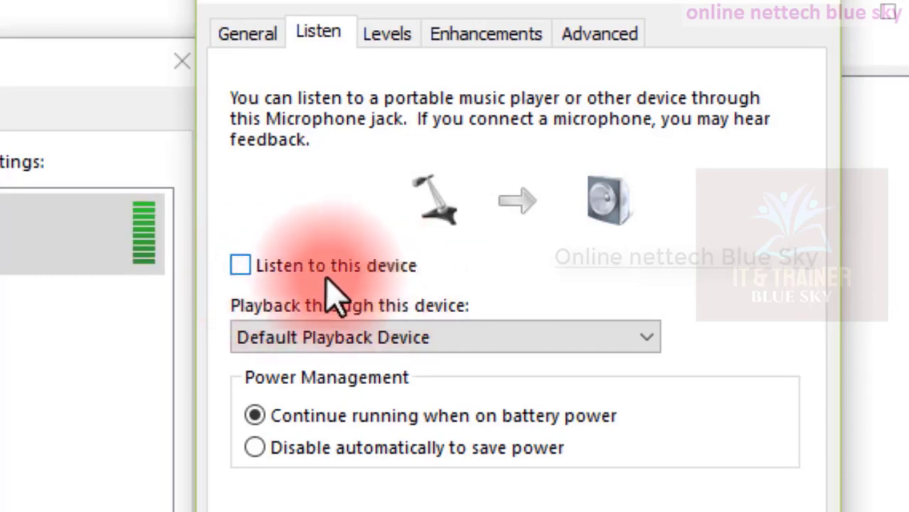
click(340, 337)
click(337, 333)
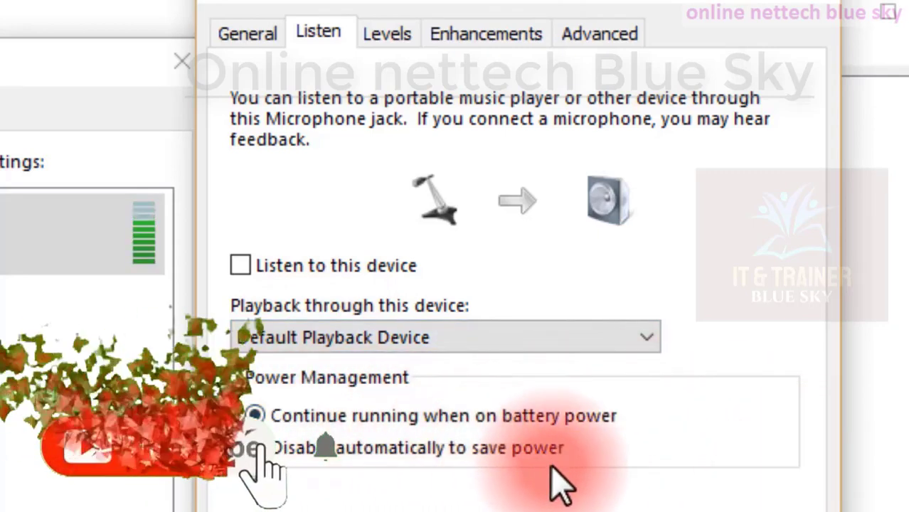
click(383, 36)
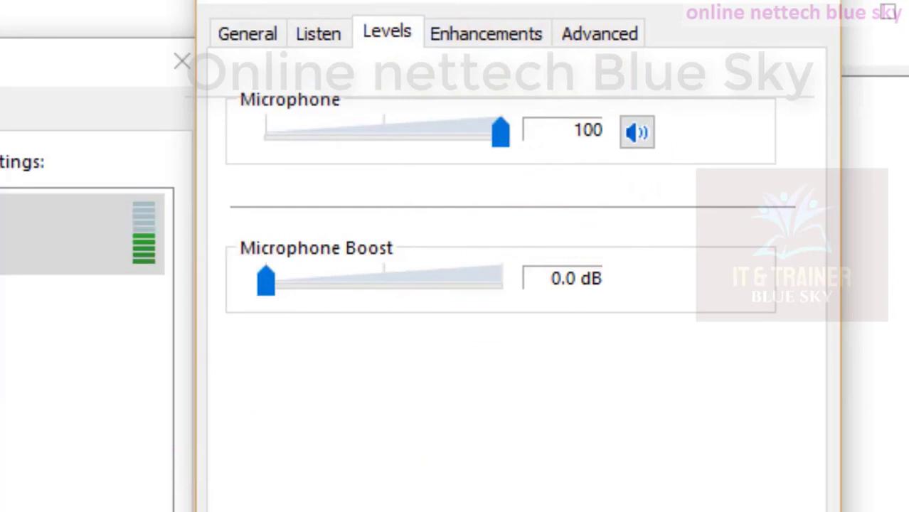
click(434, 33)
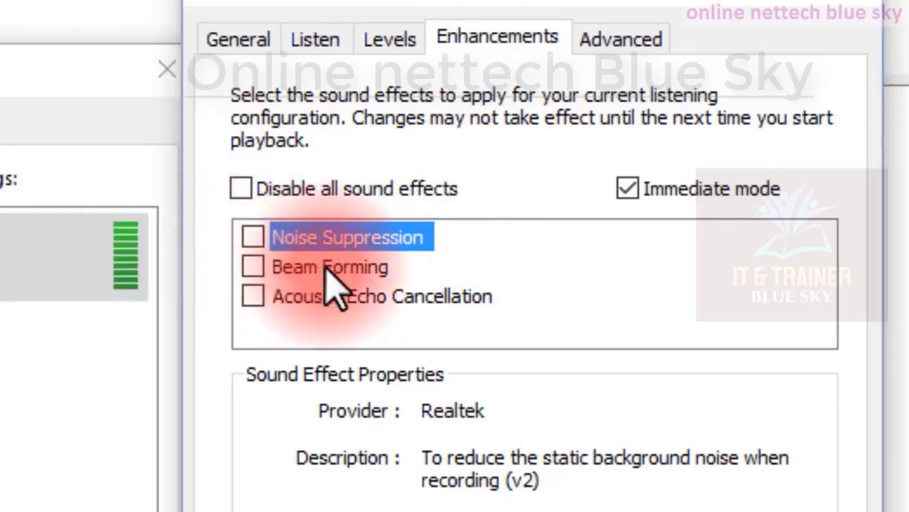
- Look through the Microphone's default format choices, close its properties and select the Line In device
click(598, 37)
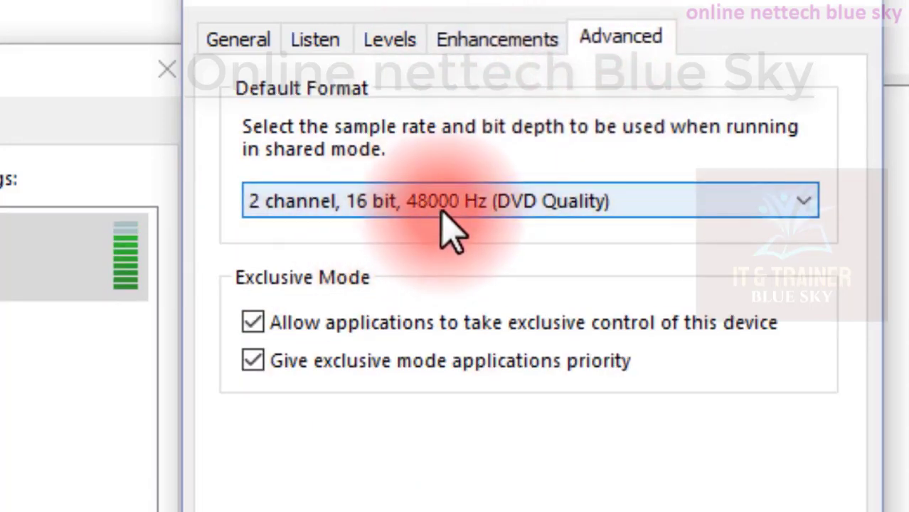
click(313, 206)
click(267, 203)
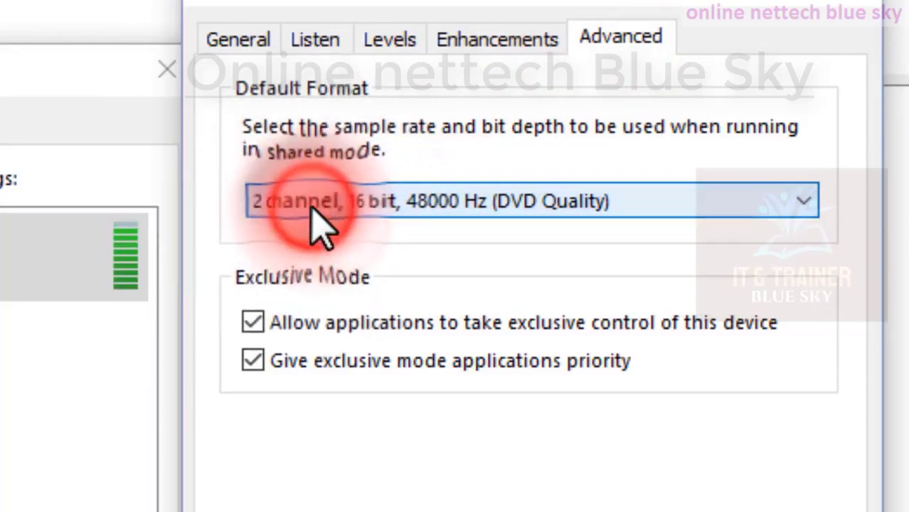
click(313, 209)
click(315, 211)
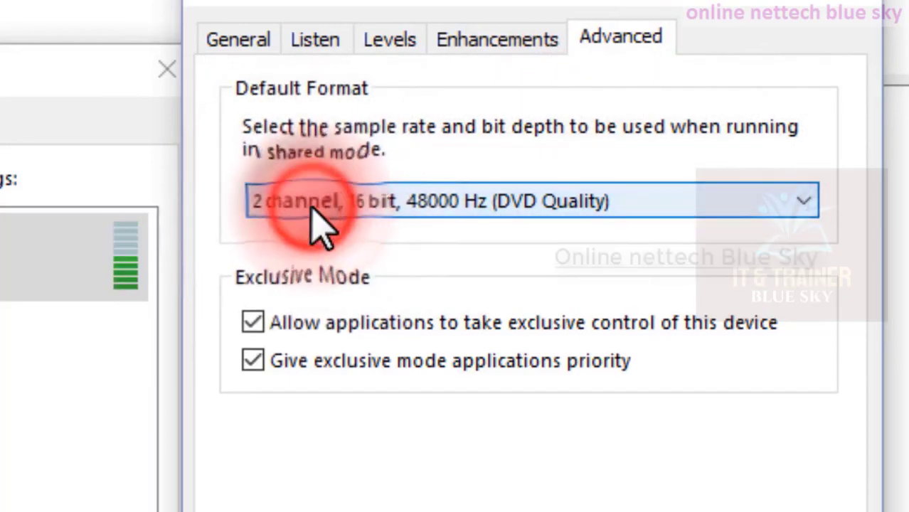
click(313, 205)
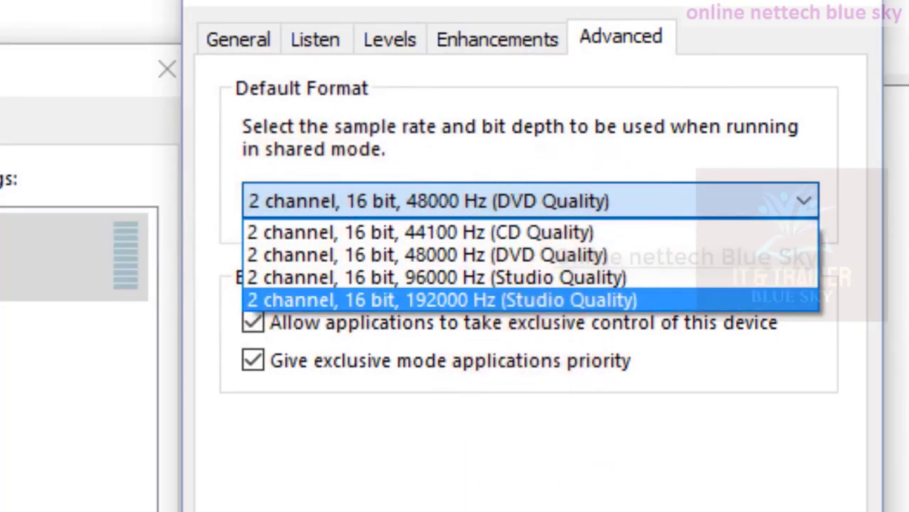
key(Escape)
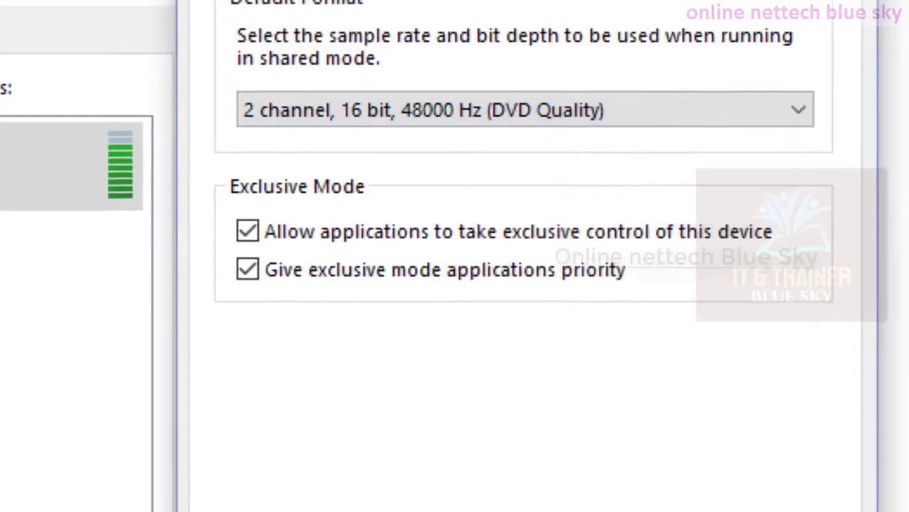
click(633, 319)
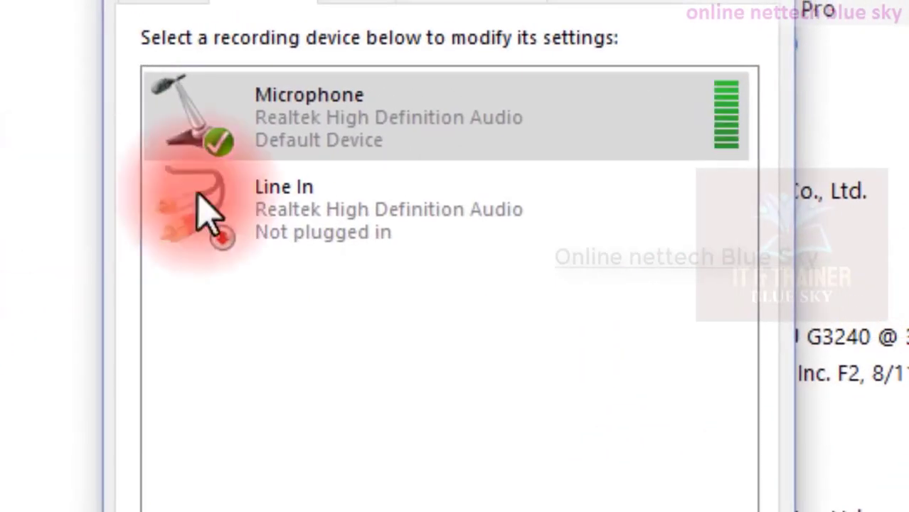
click(358, 222)
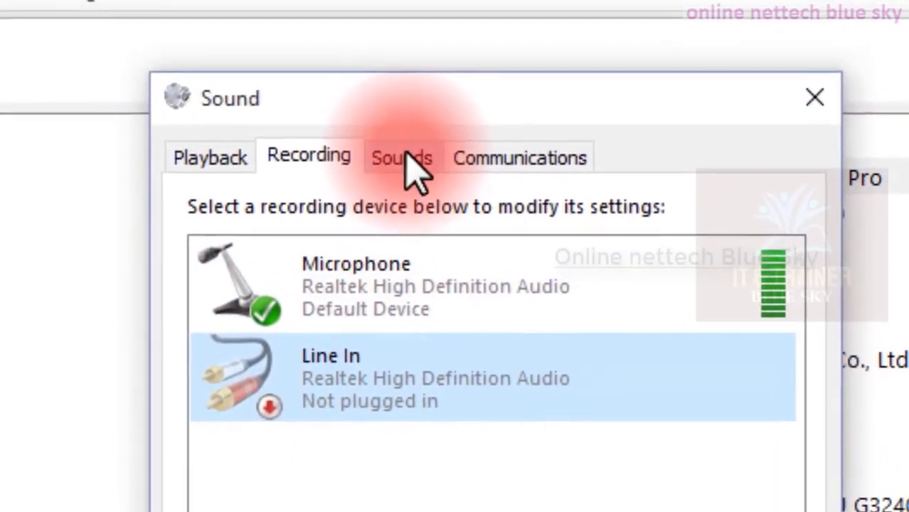
- Browse the program events of the Windows Default sound scheme and enable playing the Windows Startup sound
click(384, 0)
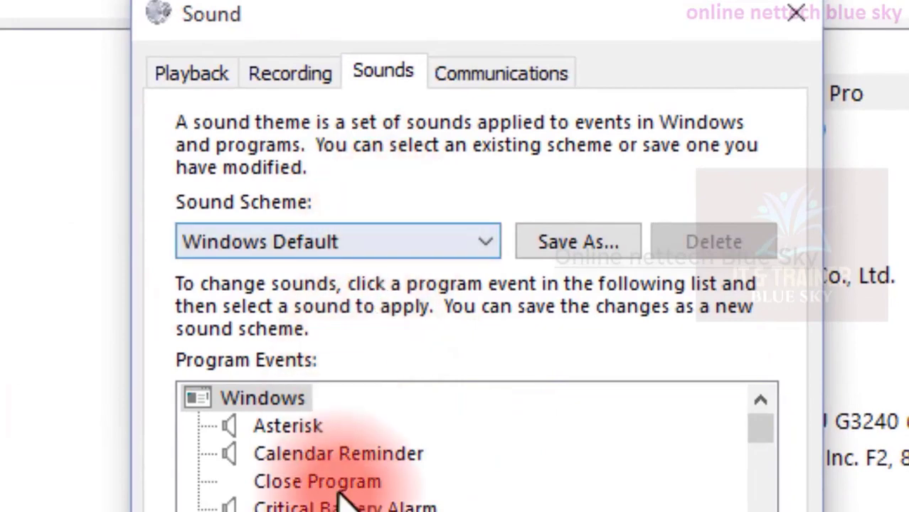
scroll(704, 434, down, 7)
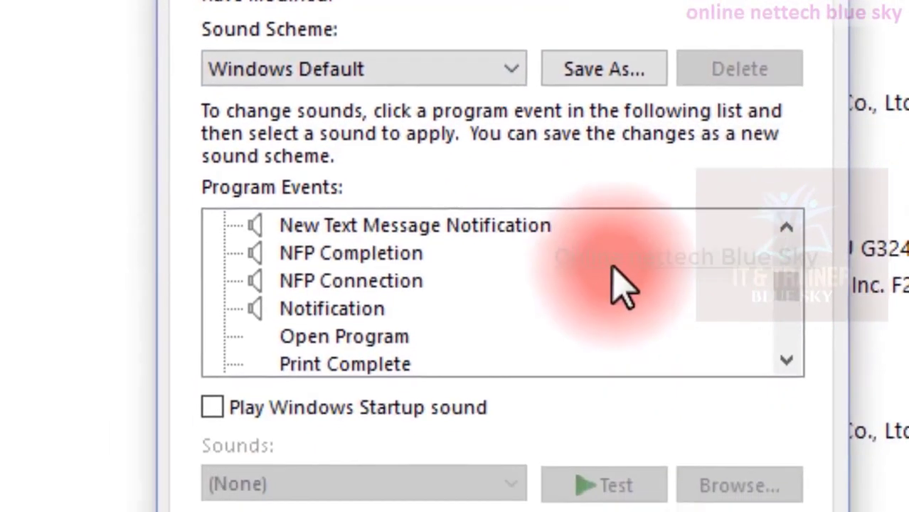
scroll(623, 288, up, 6)
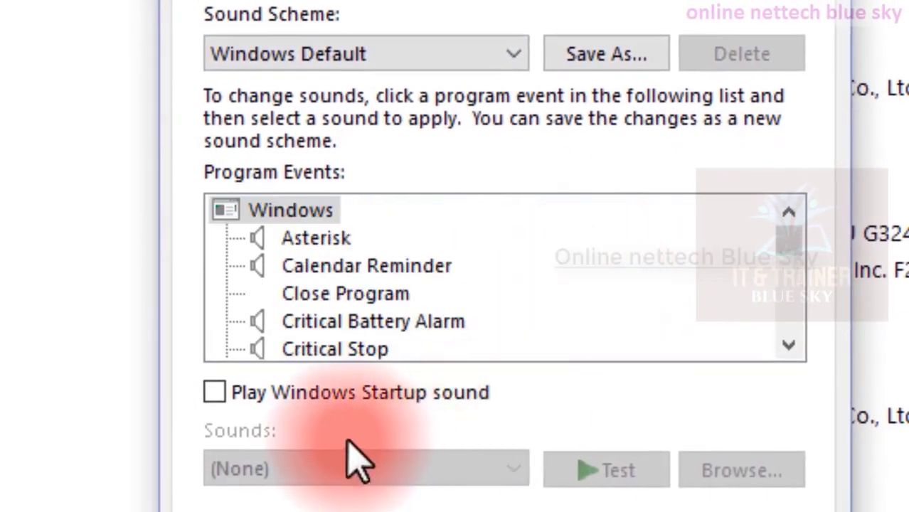
click(214, 392)
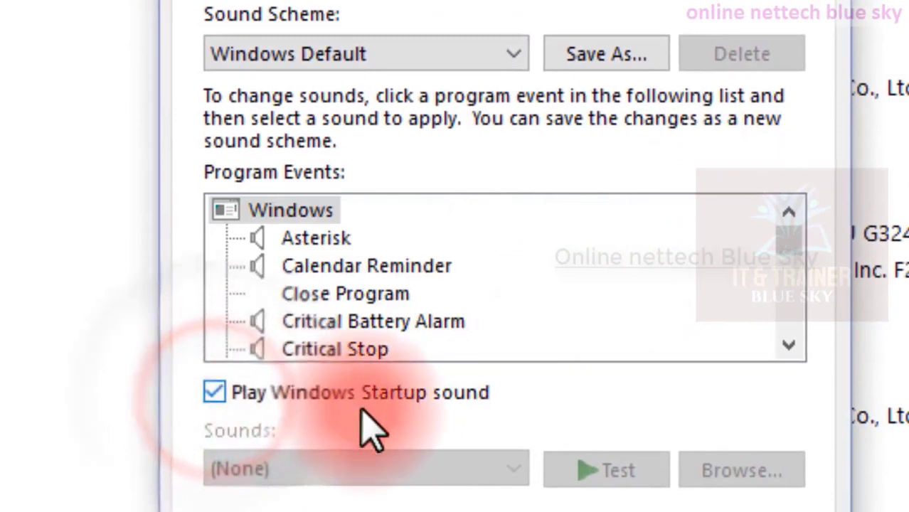